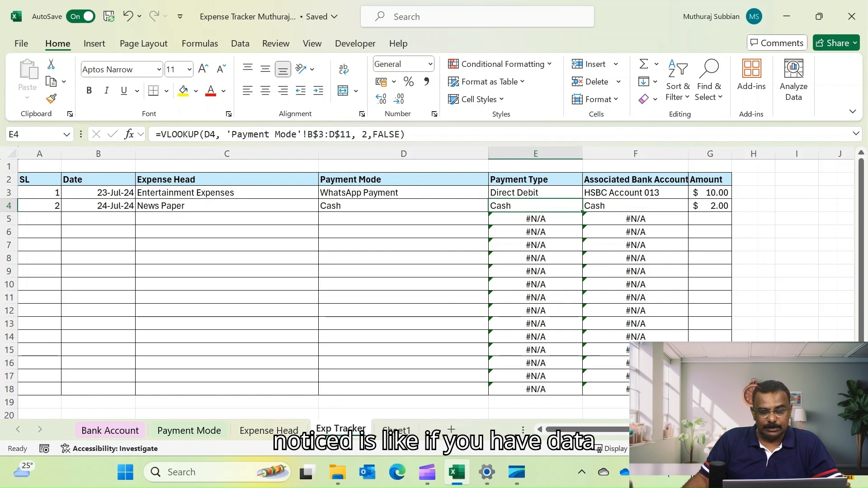
# Step: Set the row 5 payment mode to Google Pay to test the lookup columns, and clear that payment mode again
pyautogui.click(536, 206)
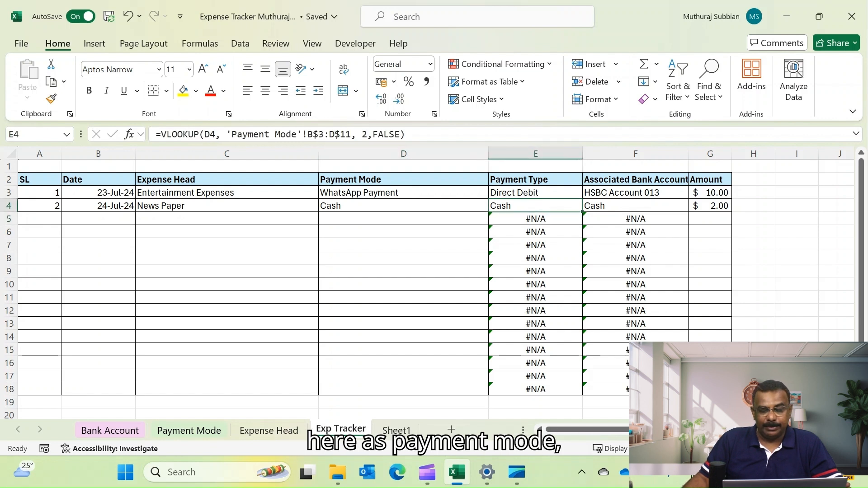
pyautogui.click(403, 206)
pyautogui.click(403, 219)
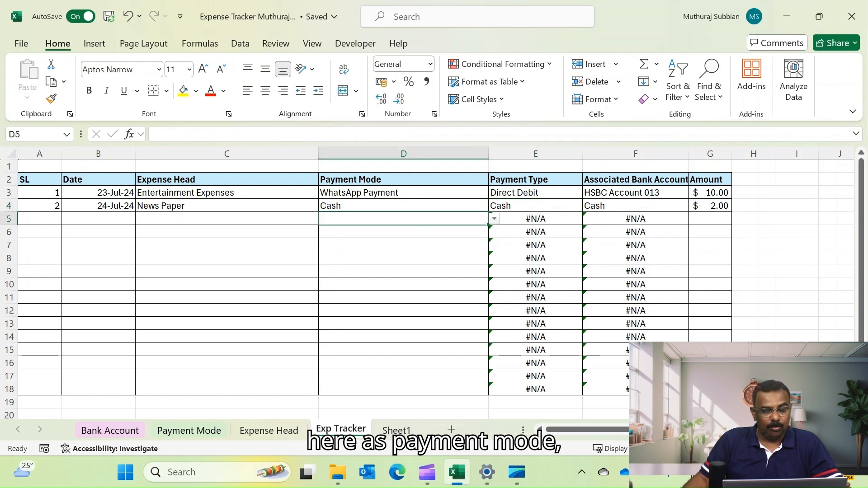
pyautogui.click(495, 219)
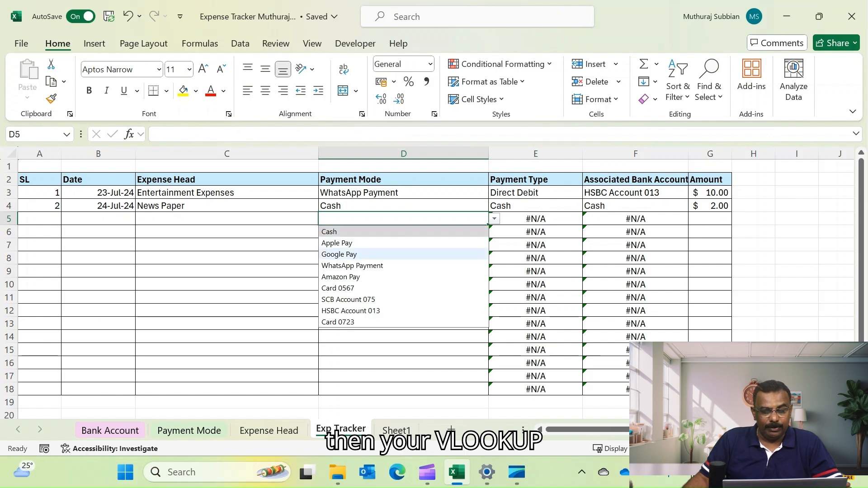
pyautogui.click(403, 255)
pyautogui.click(710, 218)
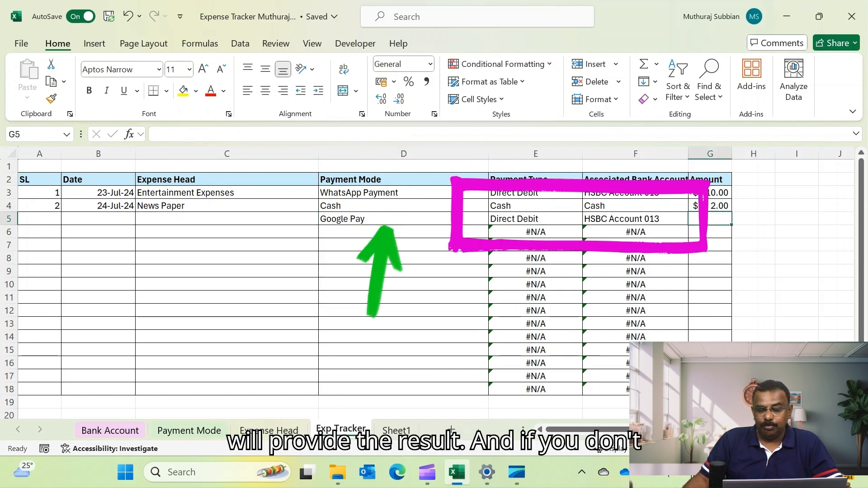
pyautogui.click(403, 219)
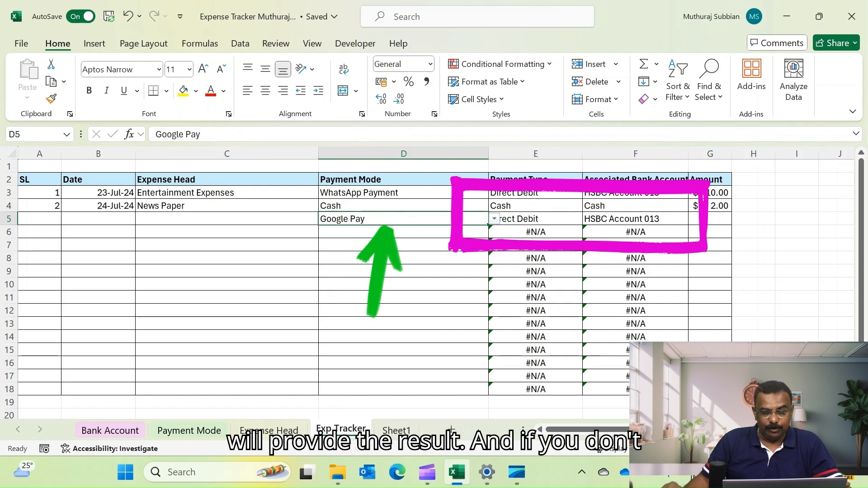
pyautogui.press('Delete')
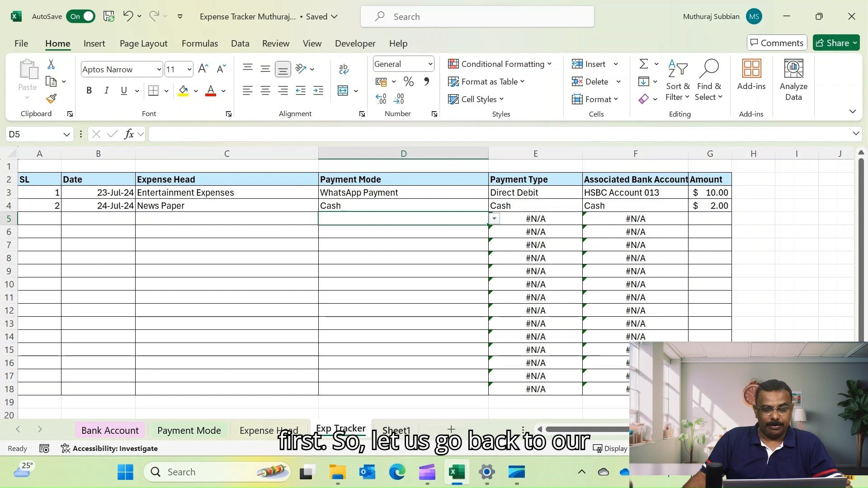
# Step: Open Sheet1 and examine the Vlookup Sample table and the Data table's SL, Day and To Do columns
pyautogui.hotkey('ctrl', 'pagedown')
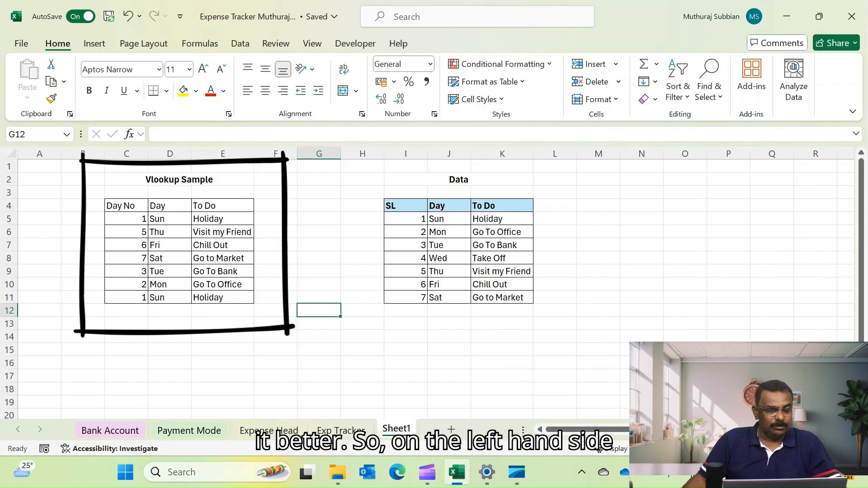
pyautogui.click(126, 206)
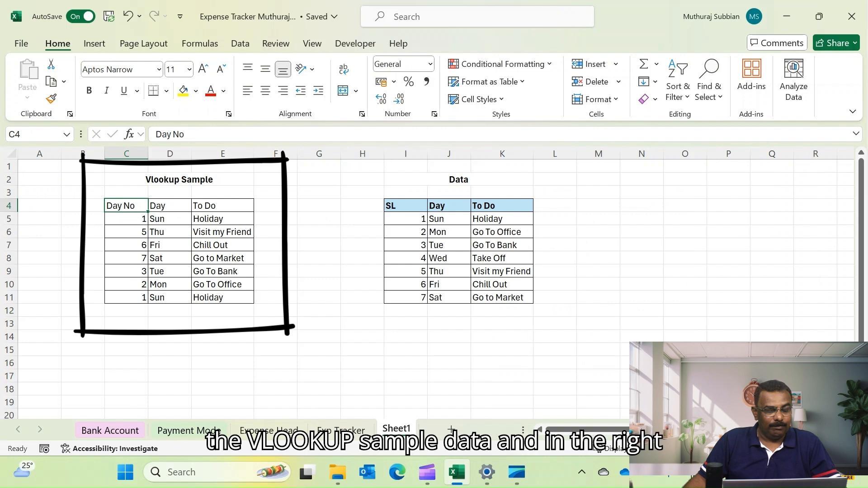
pyautogui.click(459, 179)
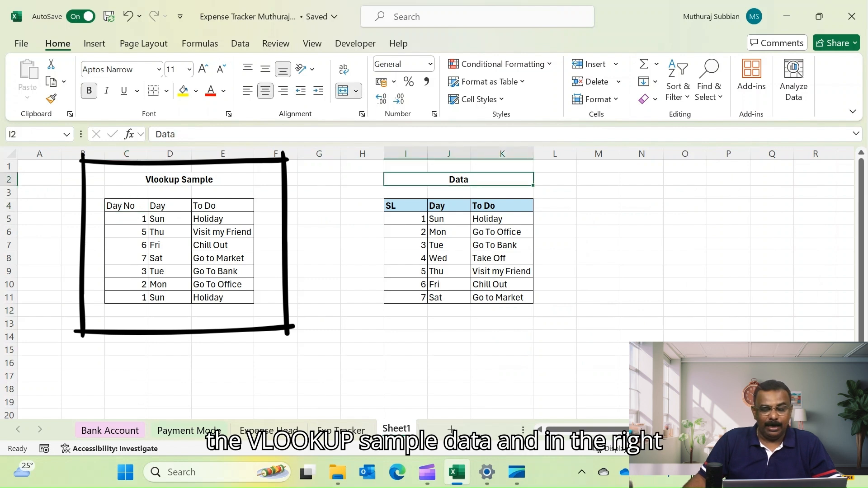
pyautogui.click(406, 219)
pyautogui.click(406, 206)
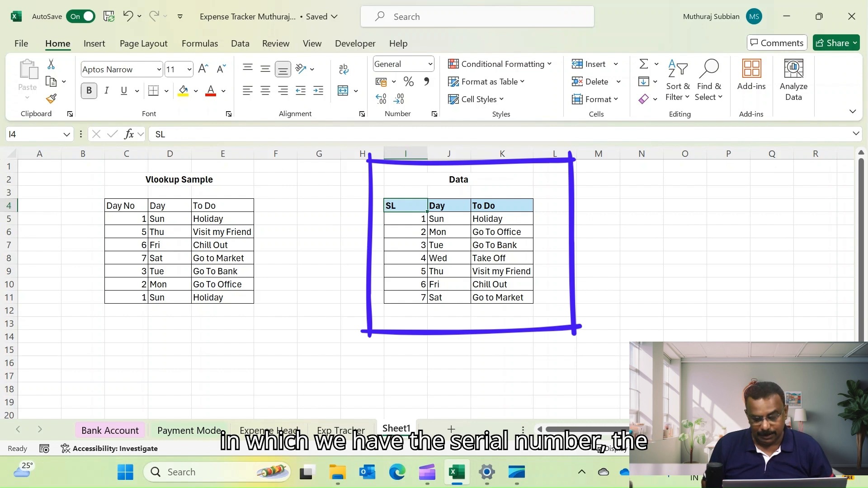
pyautogui.click(449, 206)
pyautogui.click(502, 206)
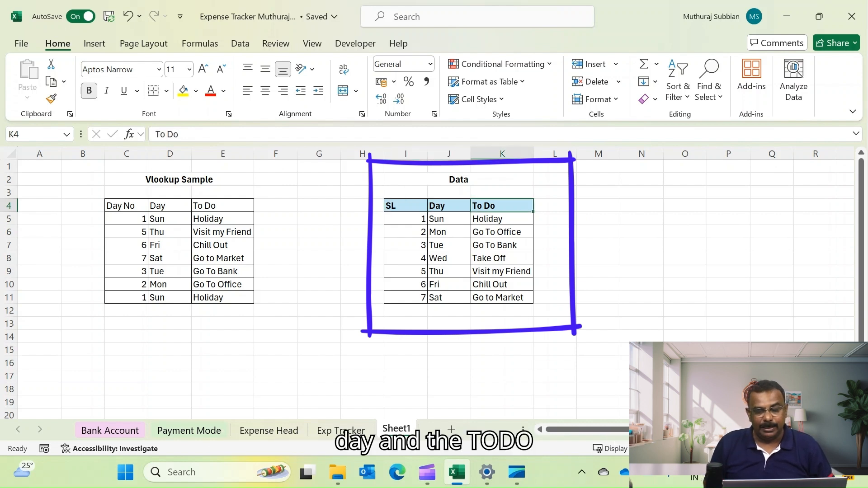
pyautogui.click(503, 219)
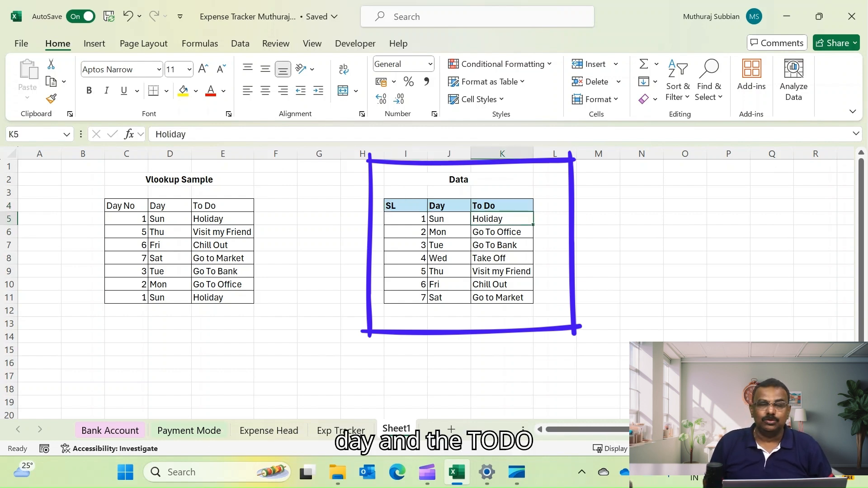
pyautogui.click(449, 219)
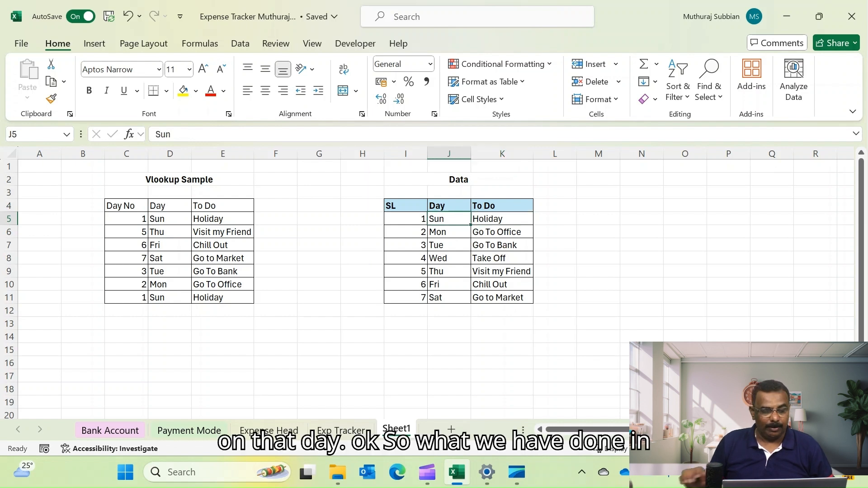
# Step: Examine the VLOOKUP formula in the Day column of the sample table against the Data table it searches
pyautogui.click(126, 219)
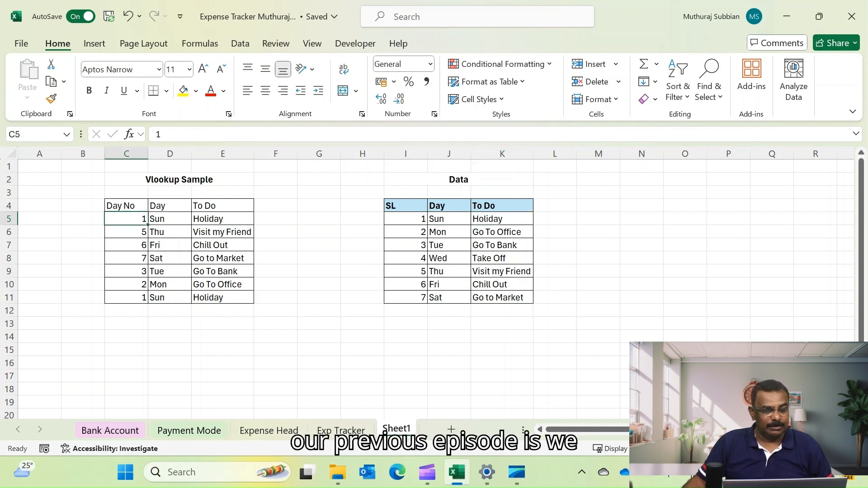
pyautogui.click(170, 219)
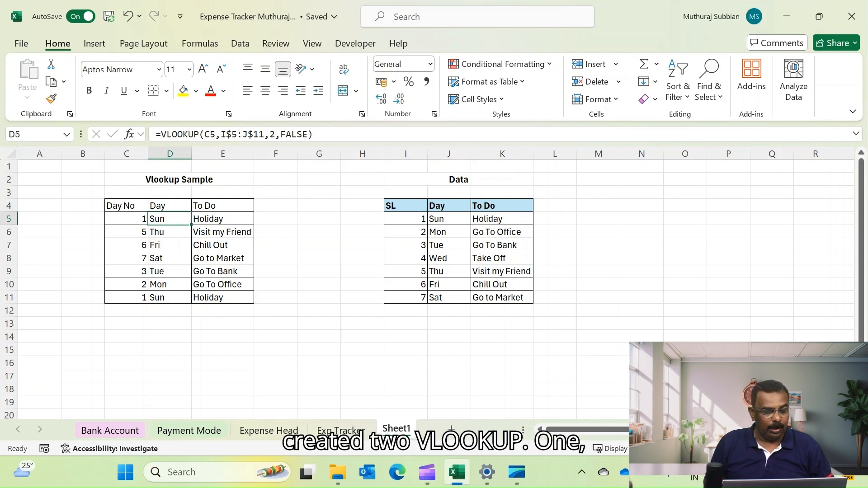
pyautogui.click(126, 219)
pyautogui.click(170, 219)
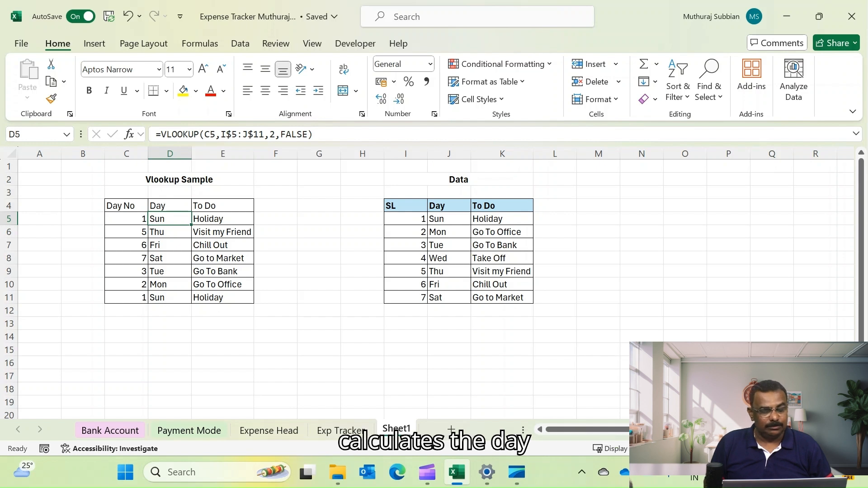
pyautogui.moveTo(406, 206); pyautogui.dragTo(502, 298)
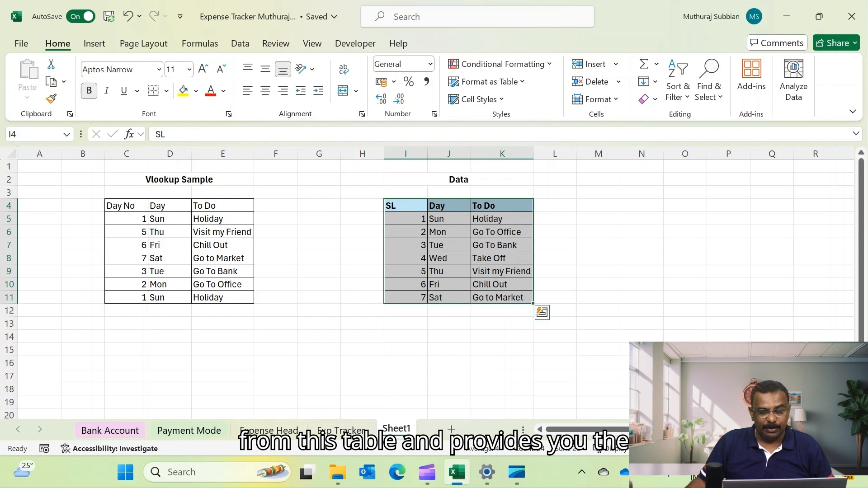
pyautogui.click(126, 206)
pyautogui.click(170, 206)
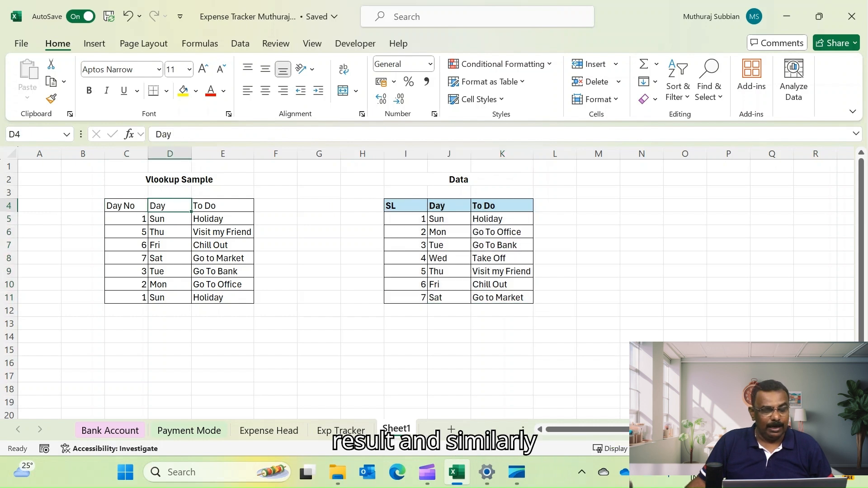
# Step: Examine the To Do column's VLOOKUP formulas in E5:E11 together with the source range I4:K11
pyautogui.click(222, 206)
pyautogui.click(127, 219)
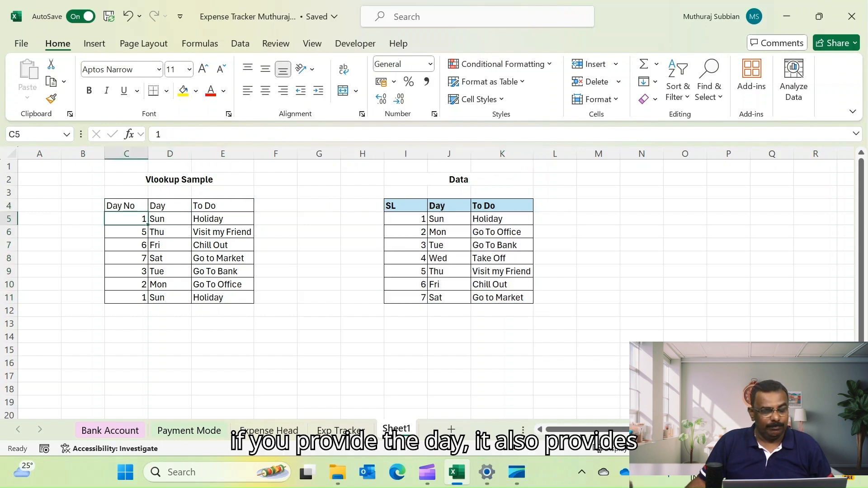
pyautogui.click(222, 219)
pyautogui.moveTo(223, 219); pyautogui.dragTo(223, 297)
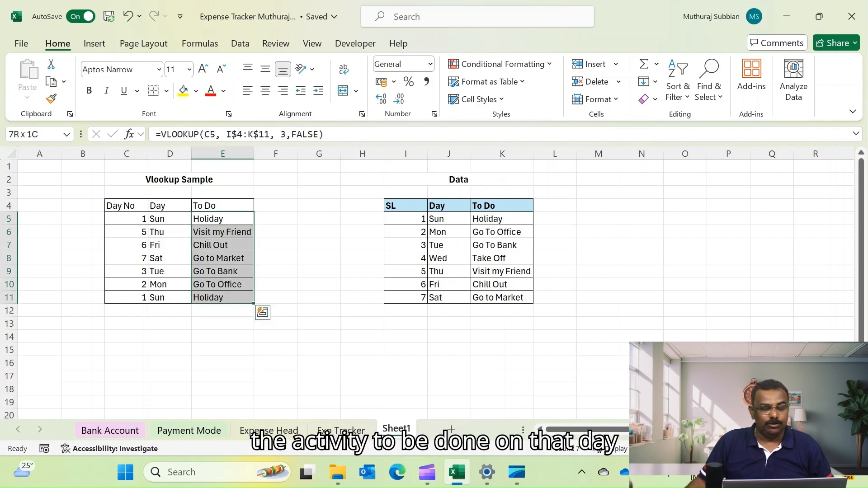
pyautogui.moveTo(406, 206); pyautogui.dragTo(502, 297)
pyautogui.click(641, 285)
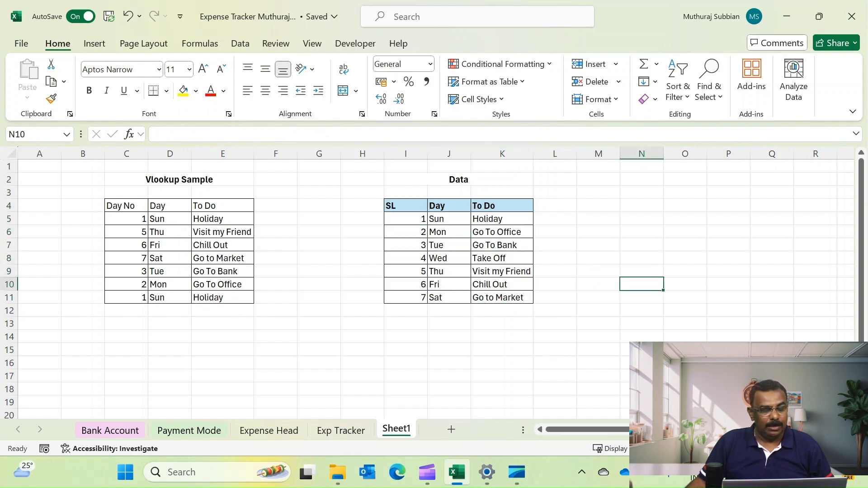
# Step: Clear the day number in C7 of the sample table and check the dependent lookup formula in D7
pyautogui.click(126, 245)
pyautogui.click(170, 245)
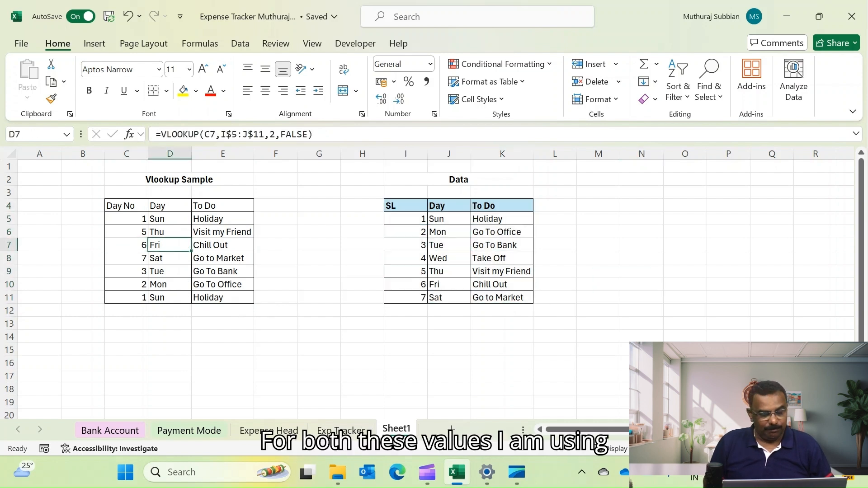
pyautogui.click(223, 245)
pyautogui.click(170, 245)
pyautogui.click(127, 245)
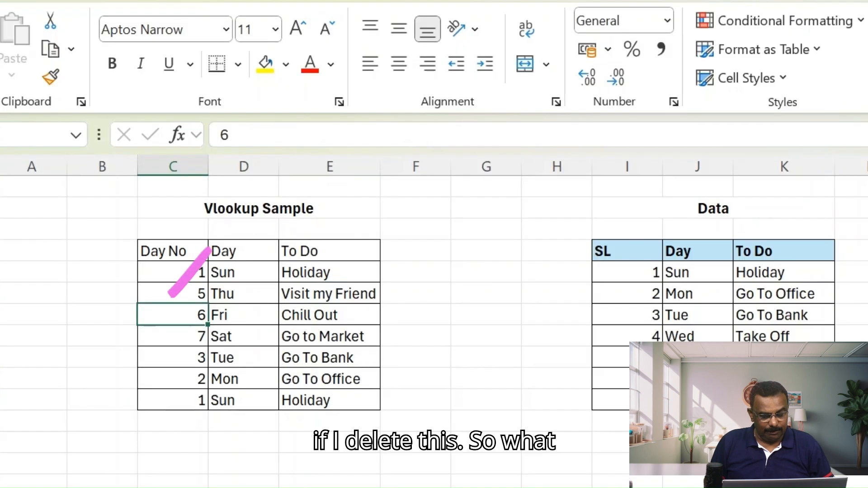
pyautogui.press('Delete')
pyautogui.click(244, 315)
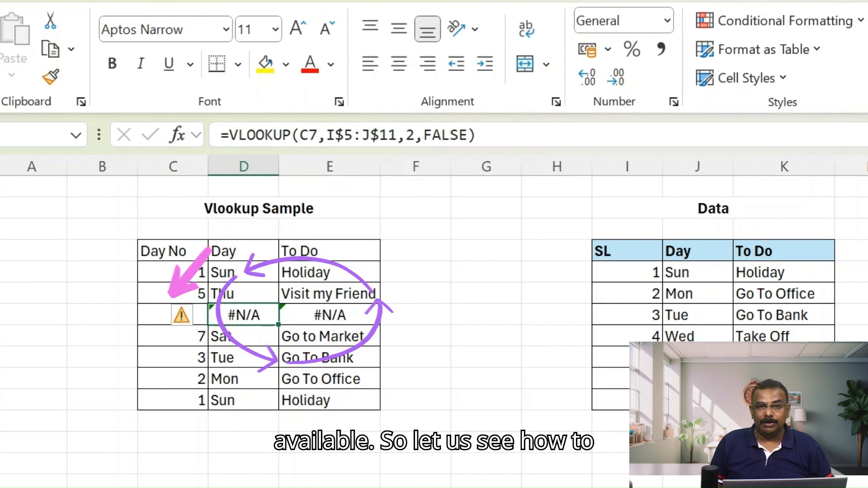
pyautogui.click(156, 315)
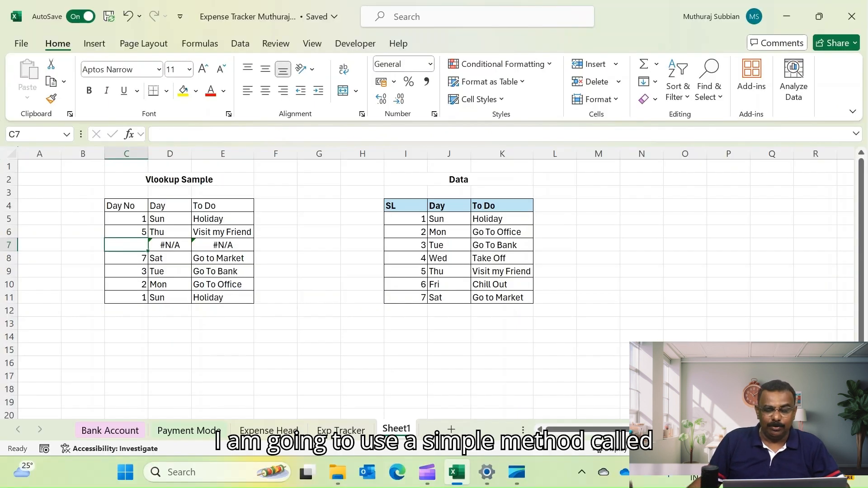
pyautogui.click(642, 245)
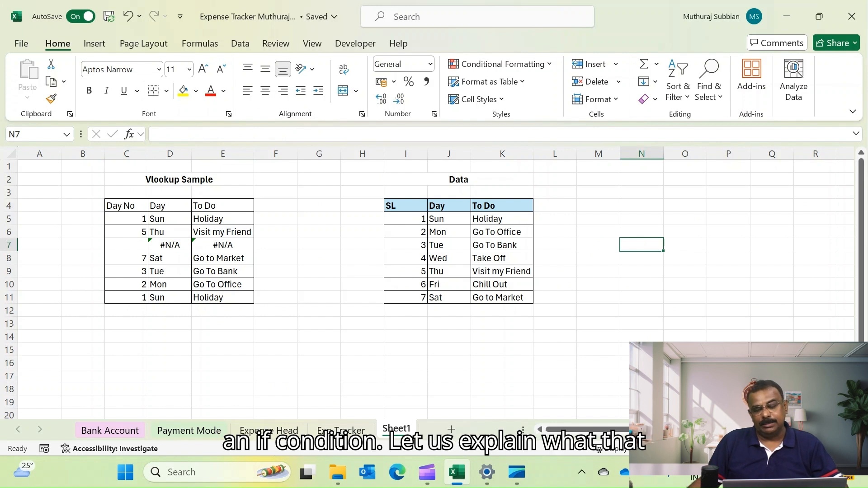
pyautogui.click(642, 219)
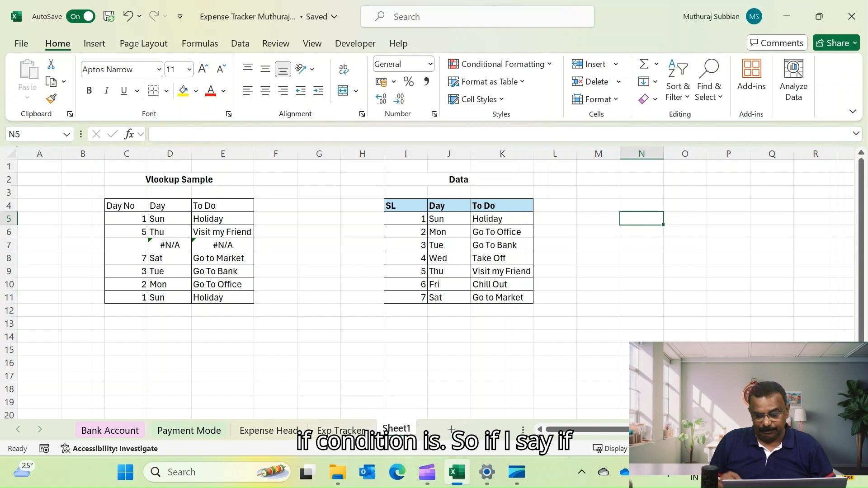
pyautogui.write('=')
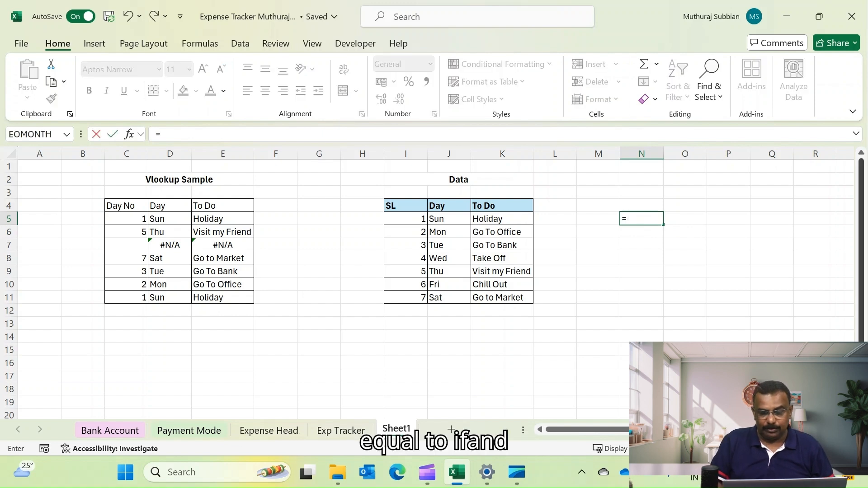
pyautogui.write('if')
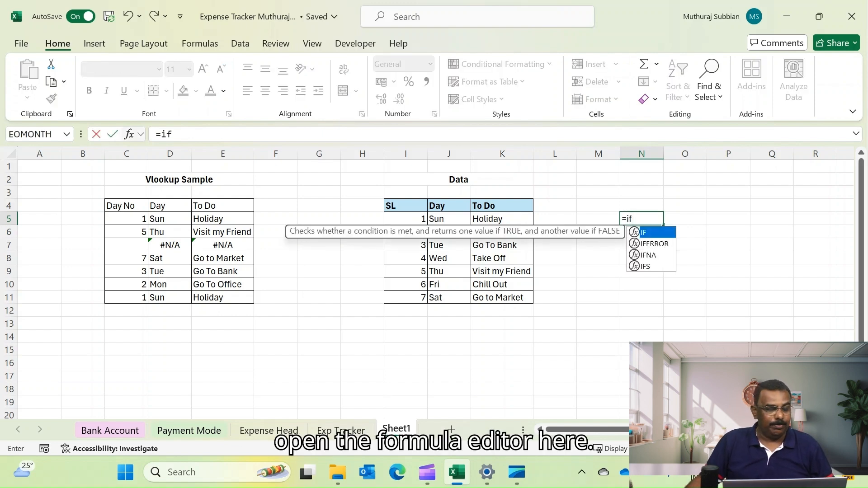
pyautogui.click(129, 134)
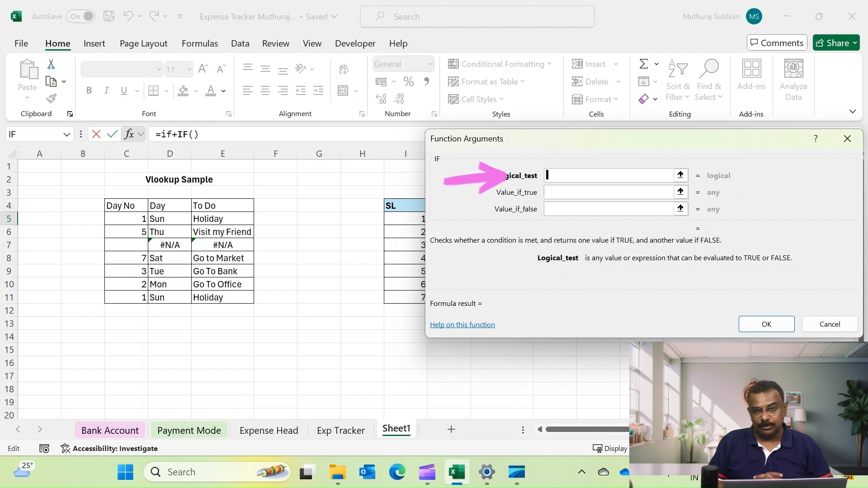
pyautogui.click(597, 192)
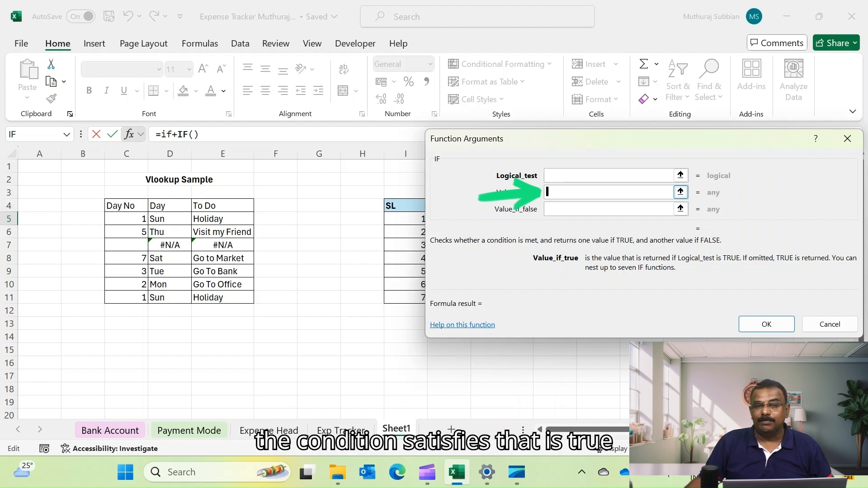
pyautogui.click(608, 210)
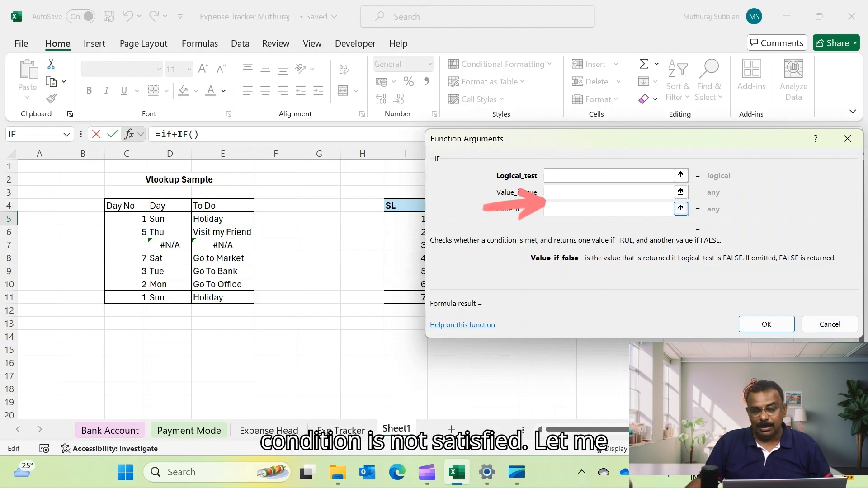
pyautogui.click(608, 176)
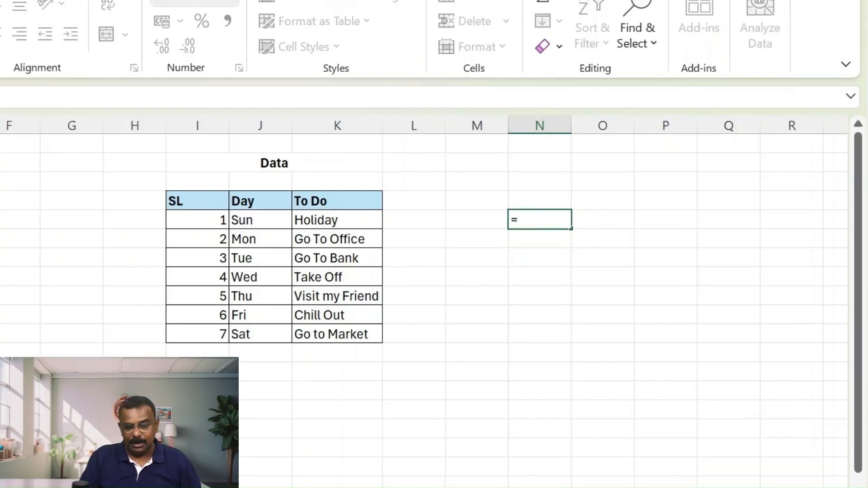
# Step: Start an IF function in N5 and set its logical test to 5=3
pyautogui.write('if(')
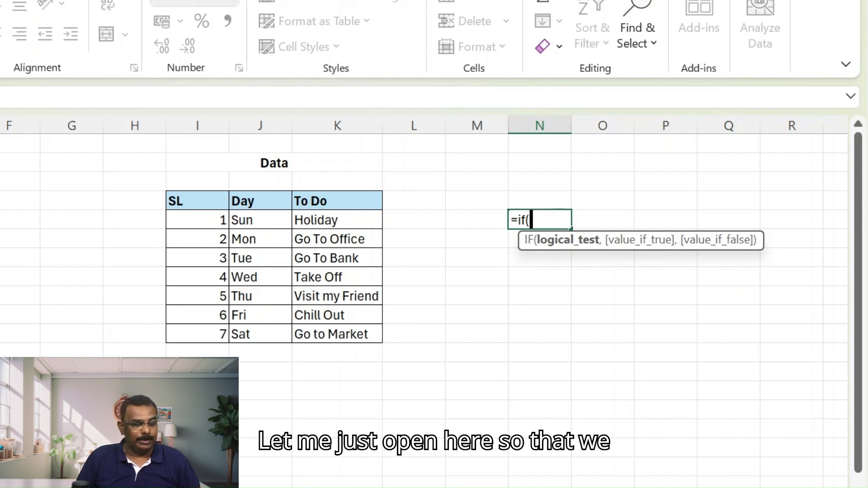
pyautogui.hotkey('ctrl', 'a')
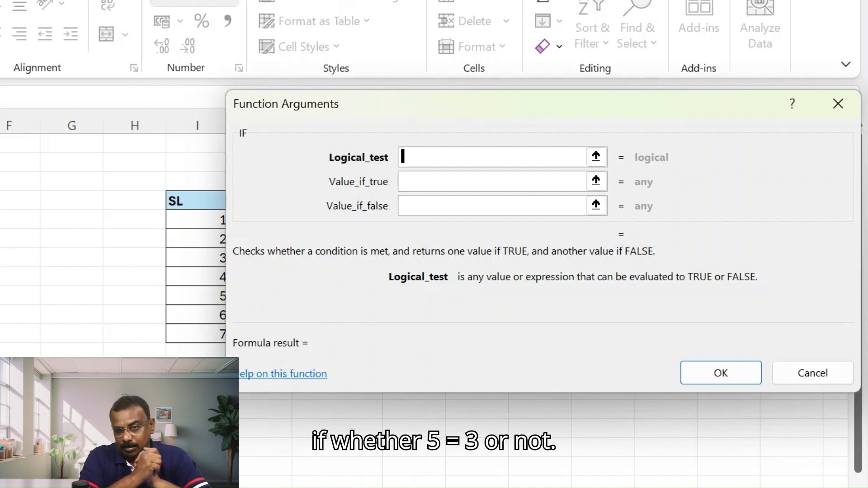
pyautogui.write('5=')
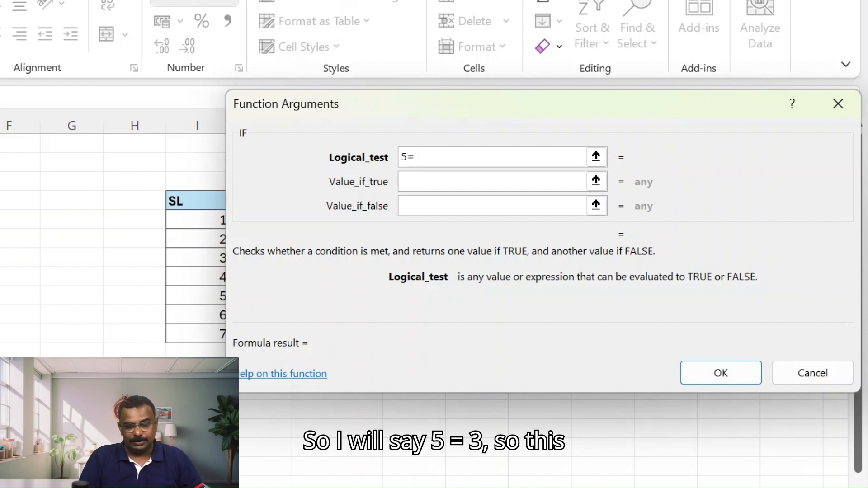
pyautogui.write('3')
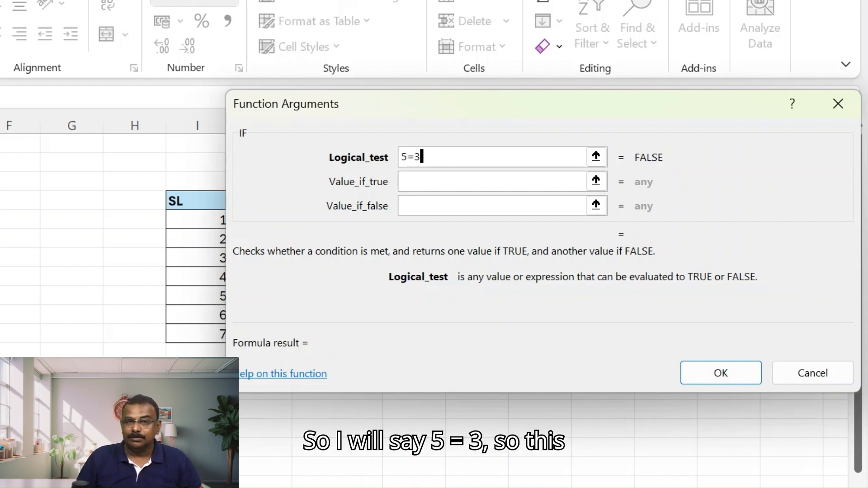
# Step: Set the IF function's true value to Correct and its false value to Wrong, and insert the formula
pyautogui.click(520, 182)
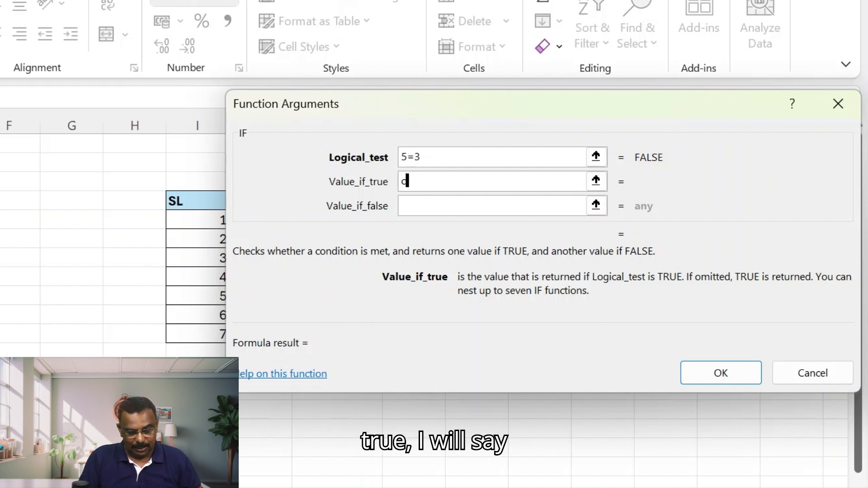
pyautogui.write('c')
pyautogui.press('BackSpace')
pyautogui.write('Co')
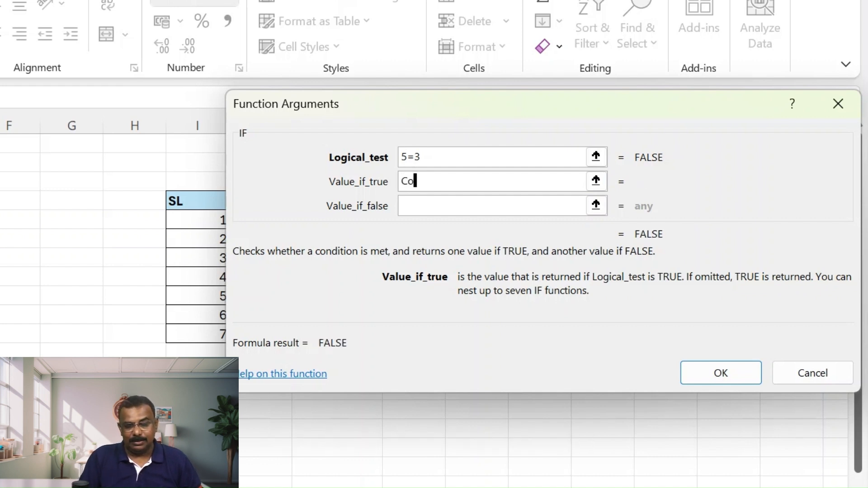
pyautogui.write('rrect')
pyautogui.press('Tab')
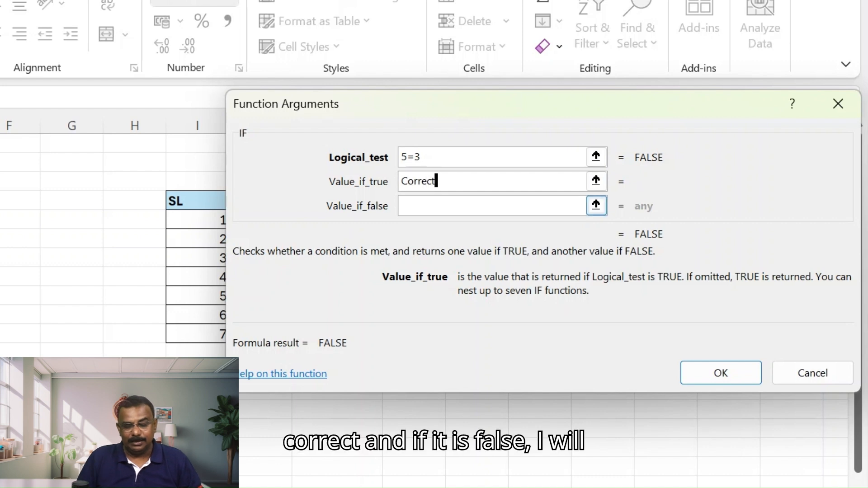
pyautogui.write('Wr')
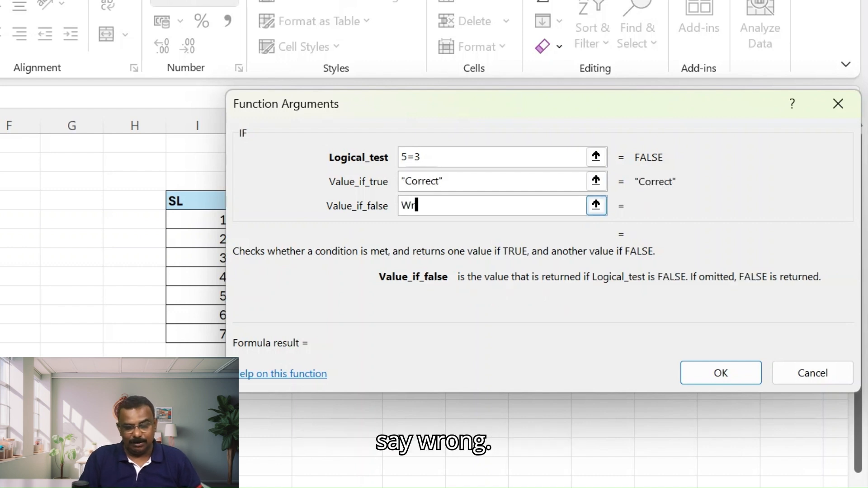
pyautogui.write('ong')
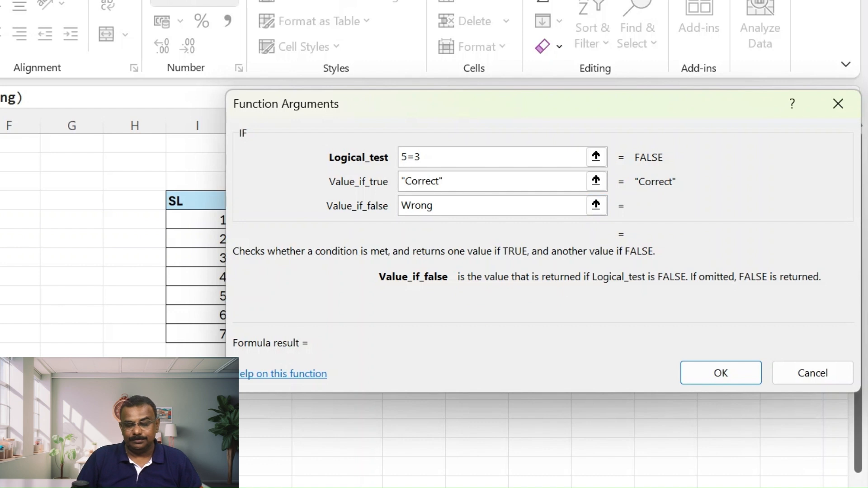
pyautogui.press('Return')
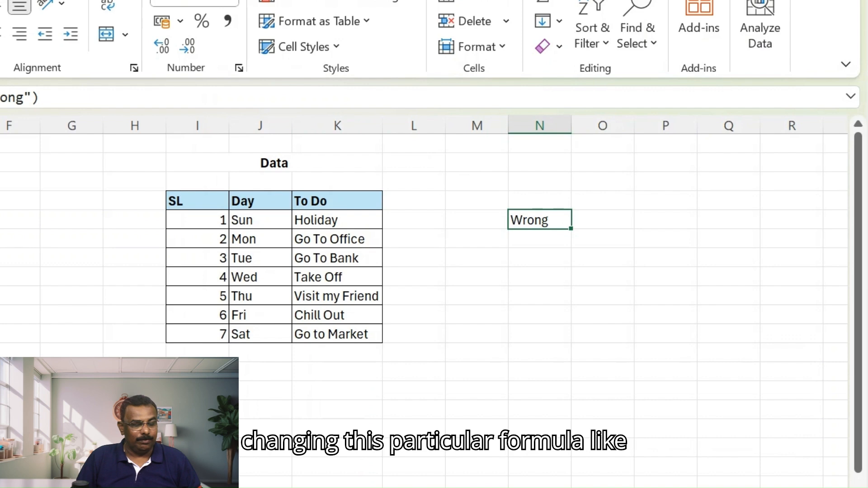
# Step: Change the logical test of the IF formula in N5 to 5=5
pyautogui.hotkey('shift', 'F3')
pyautogui.write('5=5')
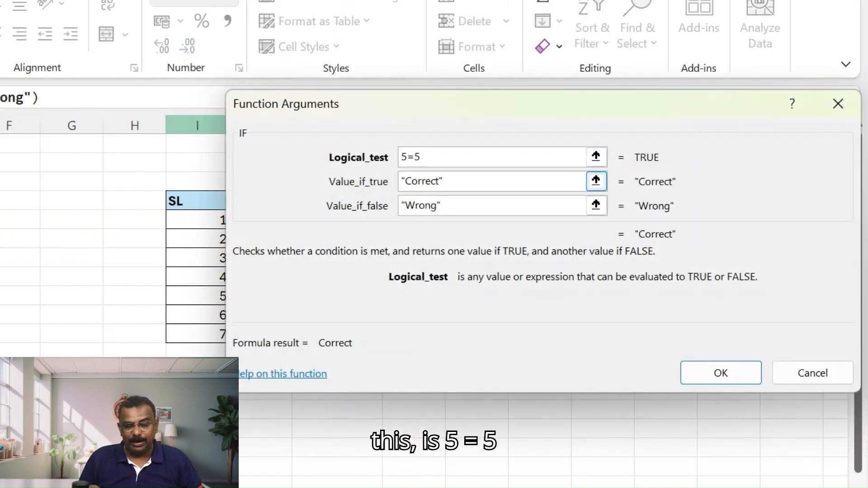
pyautogui.press('Return')
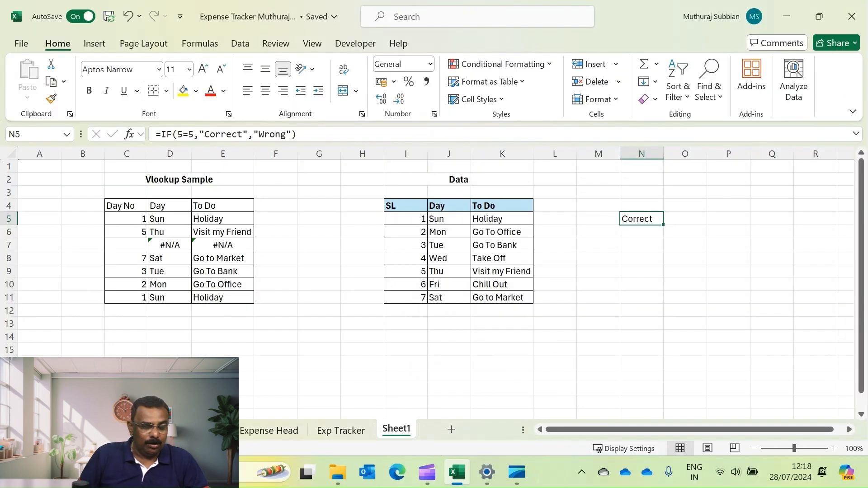
# Step: Check the lookup formula in D7 and its blank lookup cell C7, and clear the IF formula from N5
pyautogui.click(170, 245)
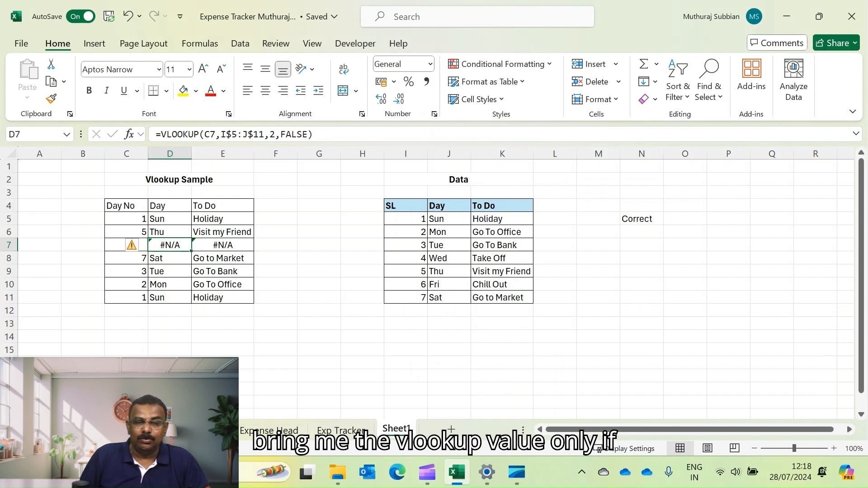
pyautogui.click(117, 245)
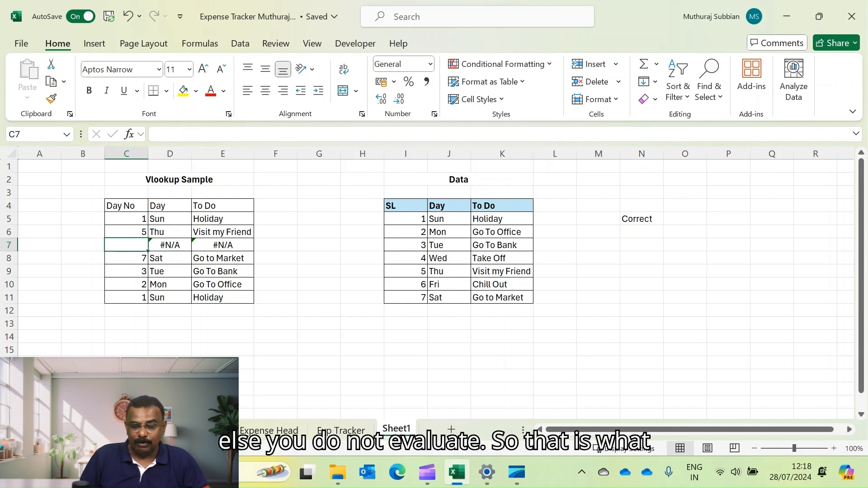
pyautogui.click(642, 219)
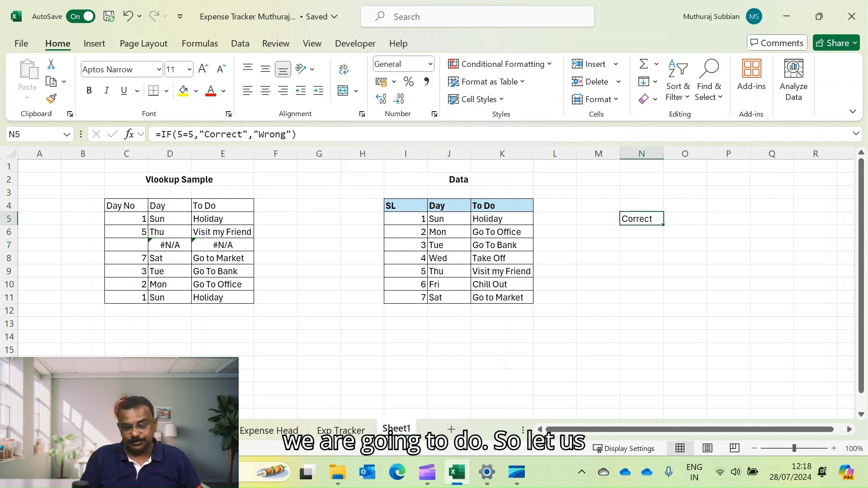
pyautogui.press('Delete')
pyautogui.click(642, 232)
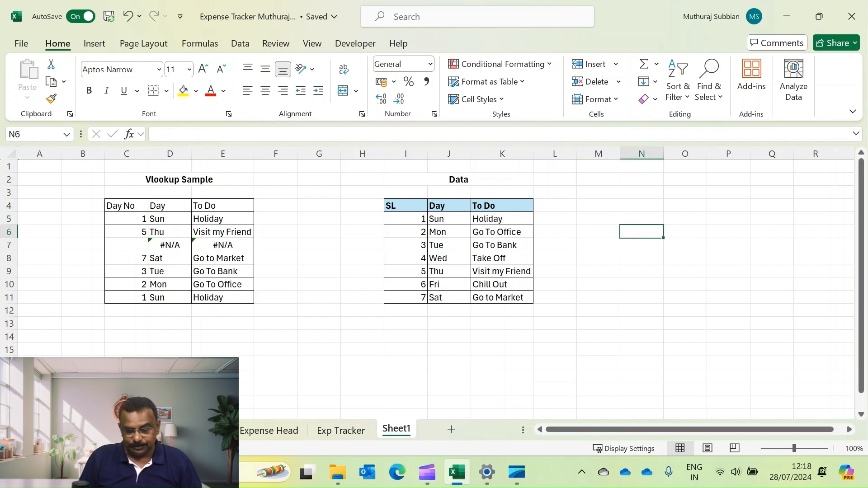
pyautogui.click(642, 219)
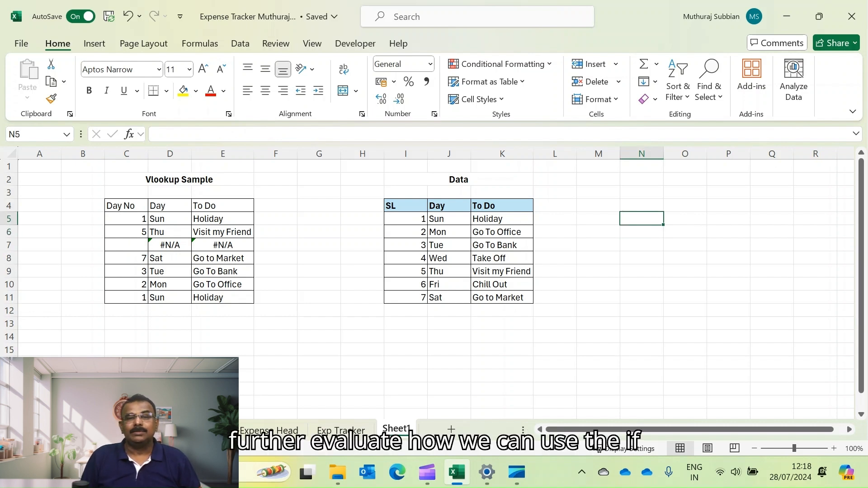
# Step: Enter the label Name in N4 and the person's first name in O4 beside it
pyautogui.press('Up')
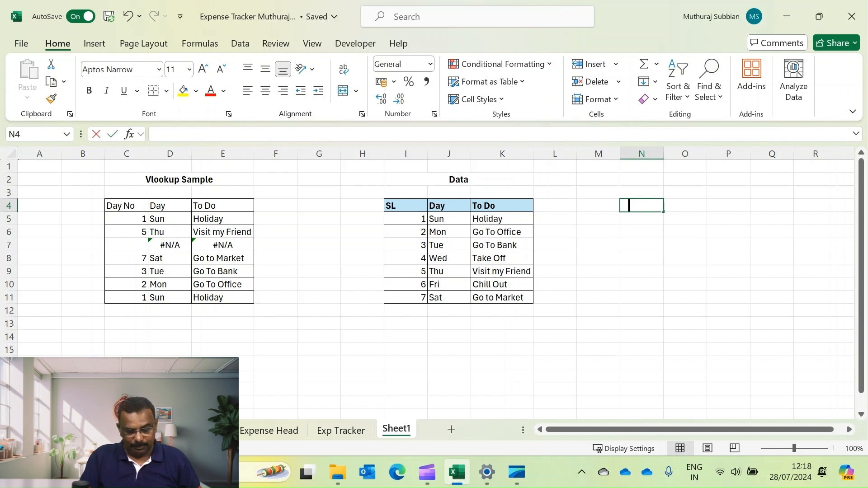
pyautogui.write('Name')
pyautogui.press('Tab')
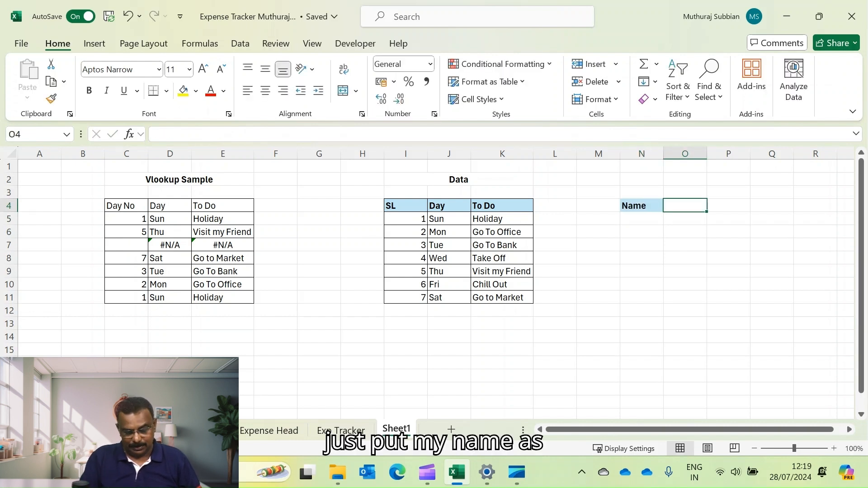
pyautogui.write('Muthuraj')
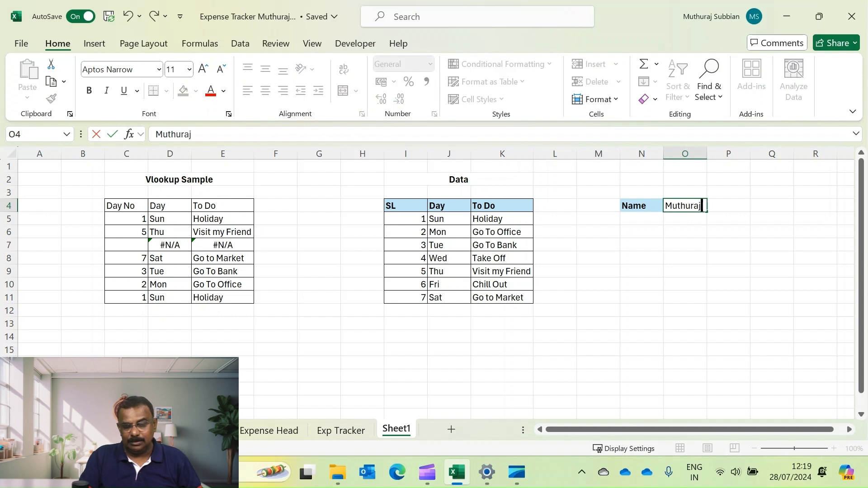
pyautogui.press('Tab')
# Step: Enter the question "Is My Name is" followed by the person's first name in N6
pyautogui.press('Right')
pyautogui.press('Down')
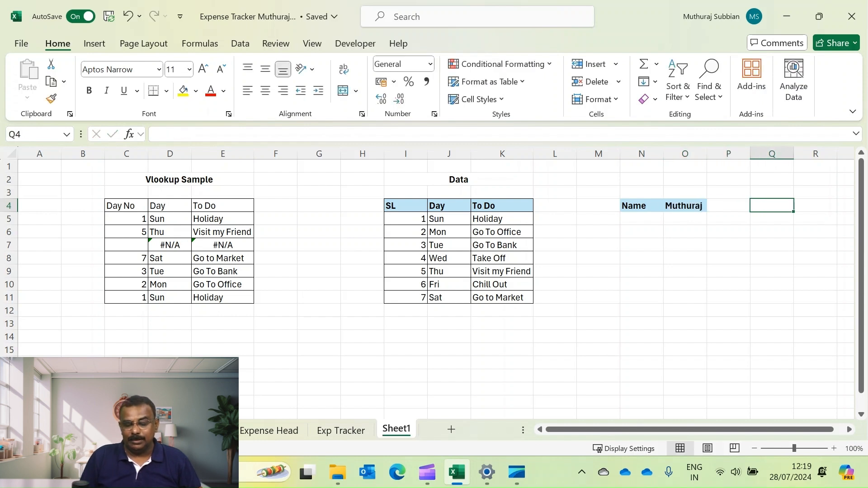
pyautogui.press('Left')
pyautogui.press('Left')
pyautogui.press('Down')
pyautogui.press('Left')
pyautogui.write('Is My')
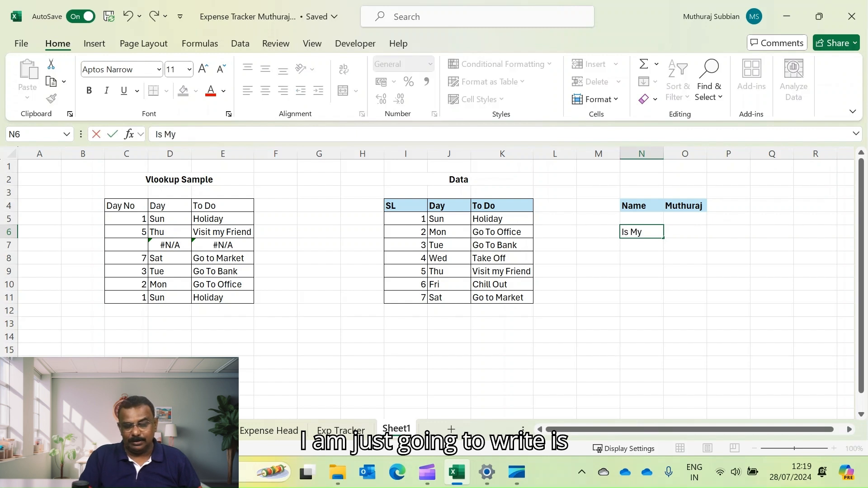
pyautogui.write(' Name is')
pyautogui.press('BackSpace')
pyautogui.press('BackSpace')
pyautogui.write('s Muthuraj')
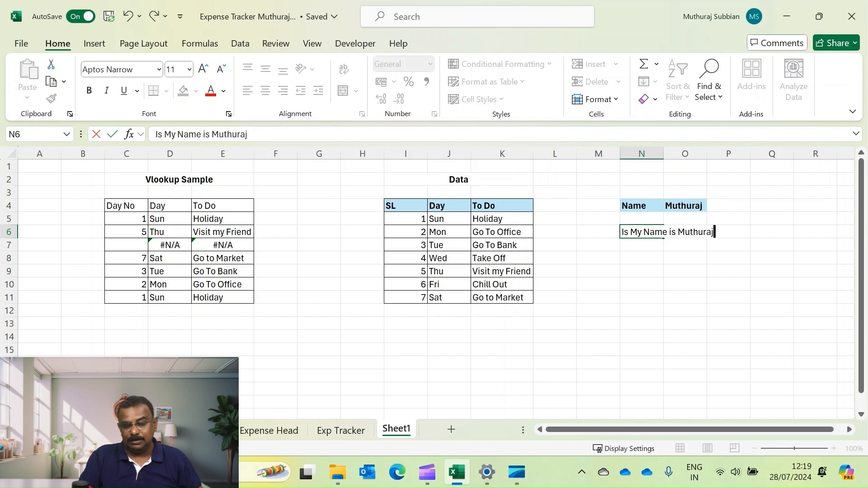
pyautogui.press('Tab')
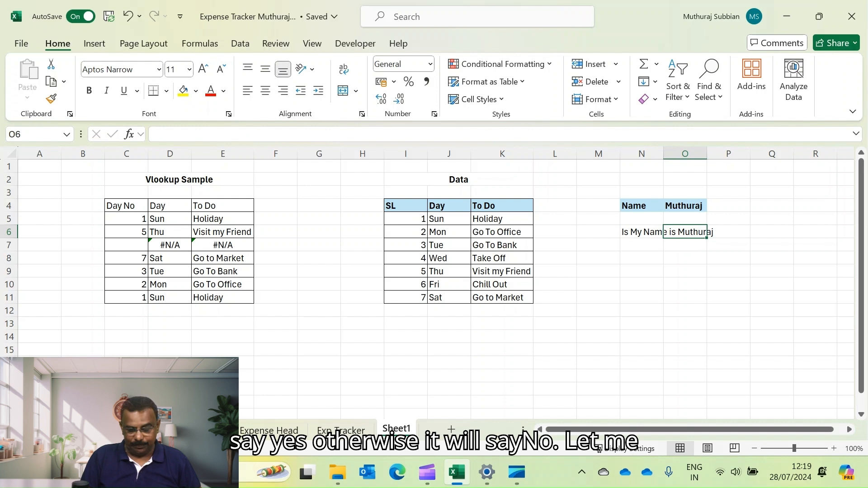
# Step: Enter an IF formula in O6 that returns "Yes" if O4 equals the person's first name and "No" otherwise
pyautogui.write('=if(')
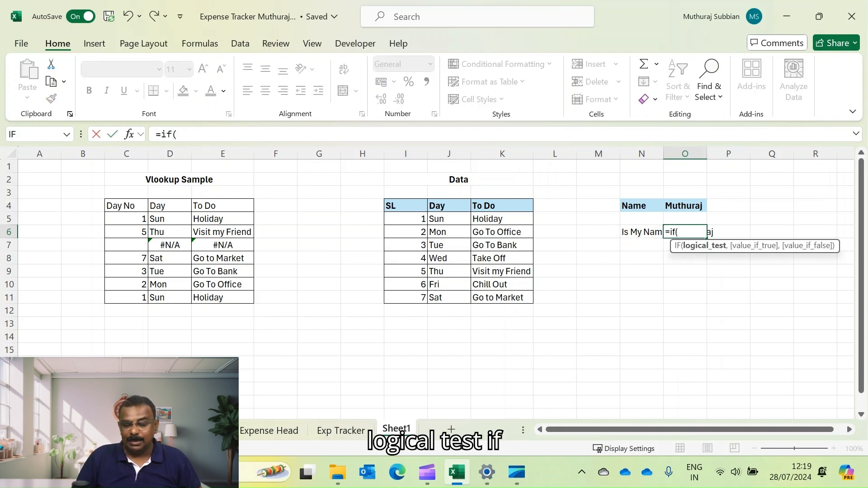
pyautogui.click(685, 206)
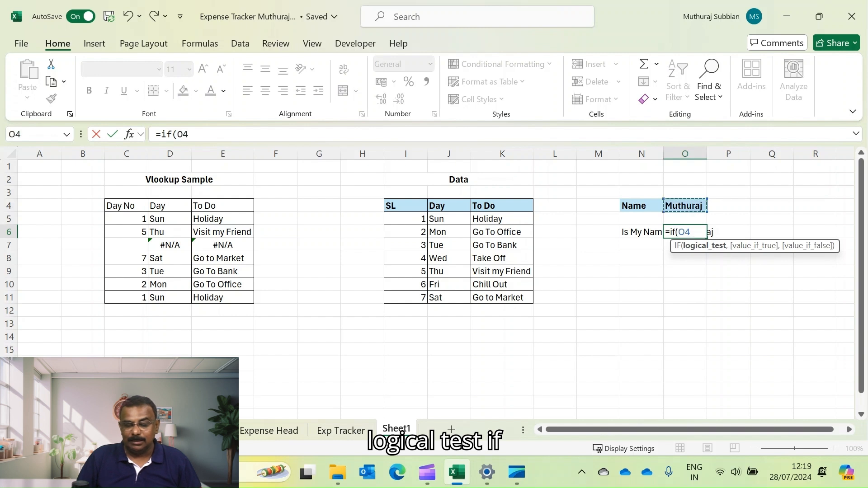
pyautogui.write('="Muthuraj",')
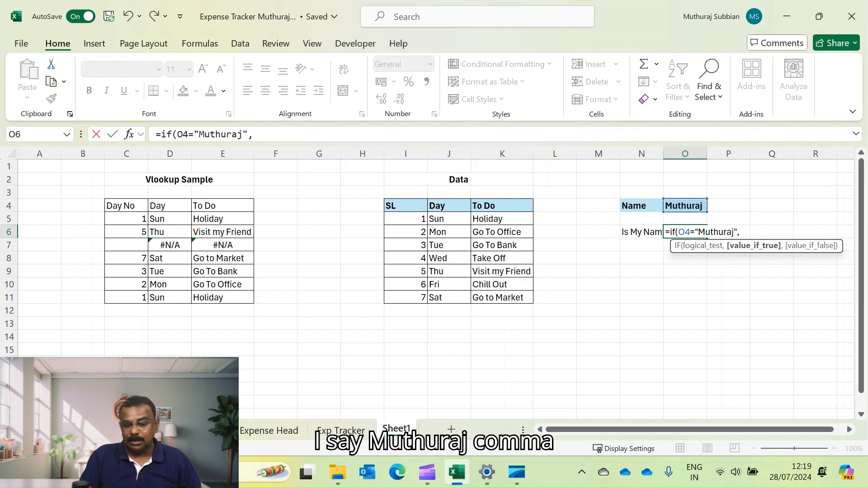
pyautogui.write('Y')
pyautogui.press('BackSpace')
pyautogui.write('"Yes",')
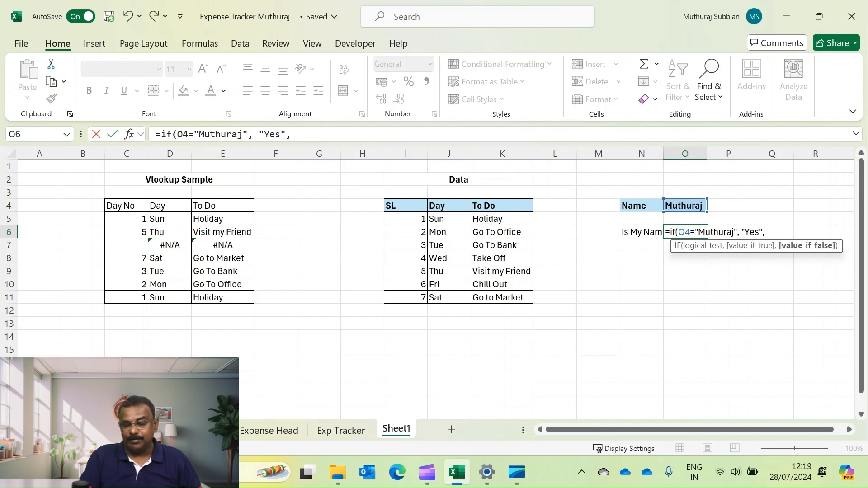
pyautogui.write(' "No')
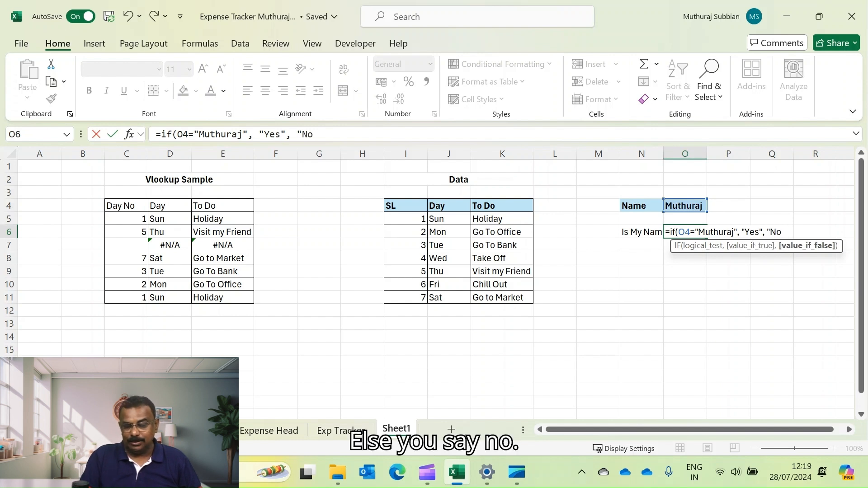
pyautogui.write('")')
pyautogui.press('Return')
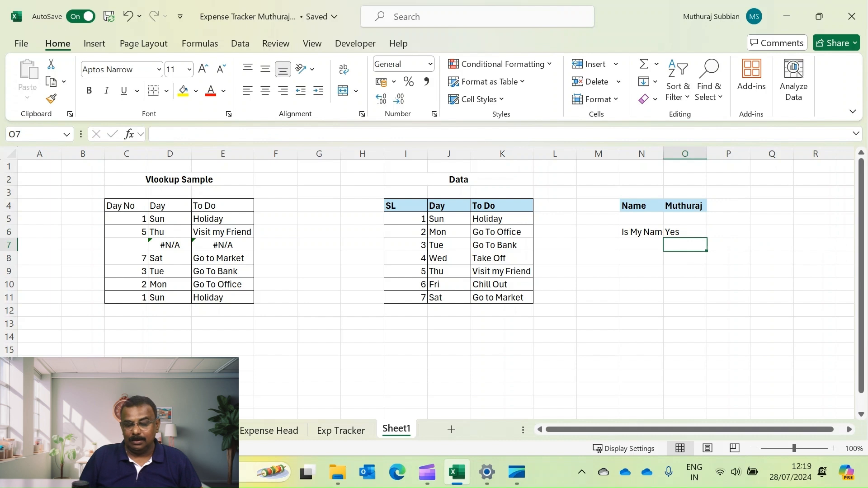
# Step: Compare the name in O4 with the IF formula in O6, and append 1 to the name to test the false case
pyautogui.press('Up')
pyautogui.press('Up')
pyautogui.press('Up')
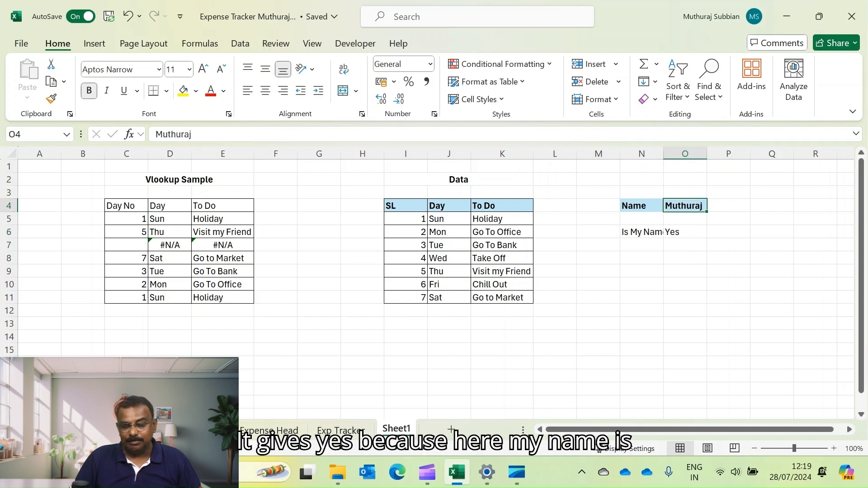
pyautogui.press('Down')
pyautogui.press('Down')
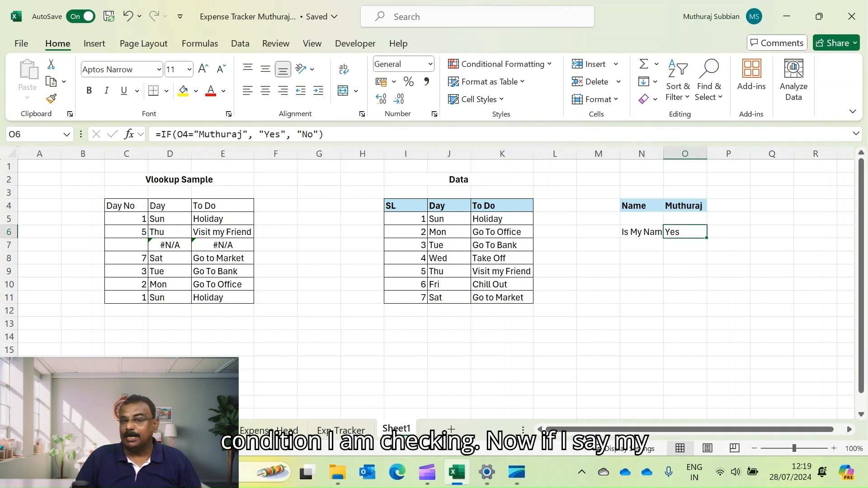
pyautogui.press('Up')
pyautogui.press('Up')
pyautogui.press('F2')
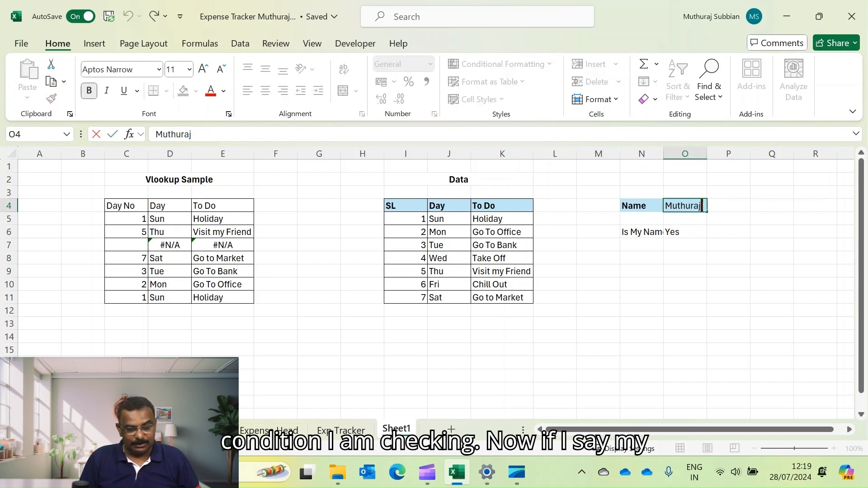
pyautogui.write('1')
pyautogui.press('Return')
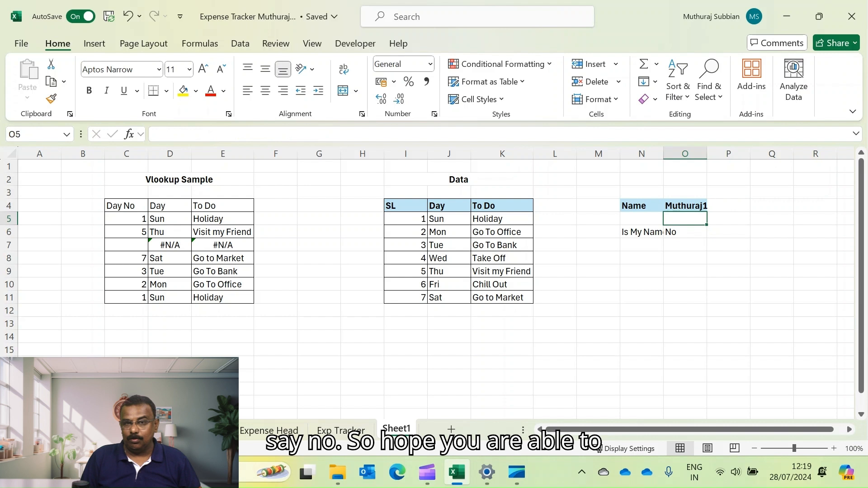
pyautogui.press('Up')
pyautogui.press('Left')
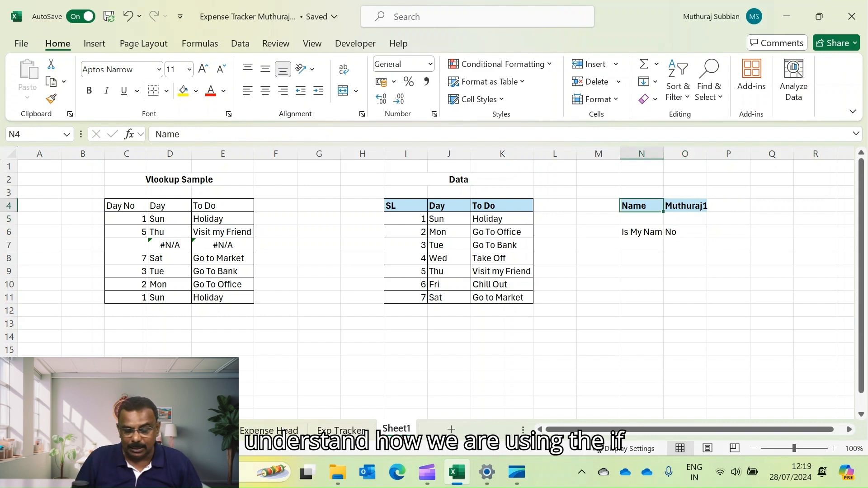
# Step: Clear the name example from cells N4:O6
pyautogui.hotkey('shift', 'Right')
pyautogui.hotkey('shift', 'Down')
pyautogui.hotkey('shift', 'Down')
pyautogui.press('Delete')
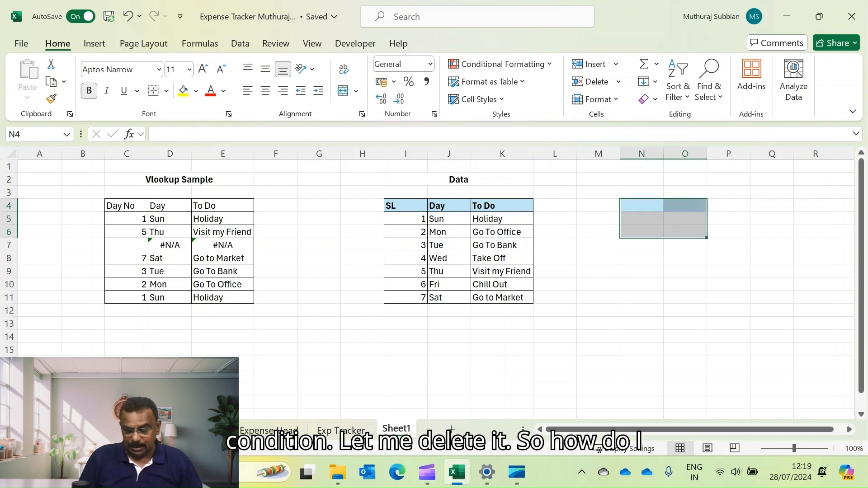
# Step: Enter 6 as the day number in C7 to test the existing lookups, and clear the cell again
pyautogui.click(127, 245)
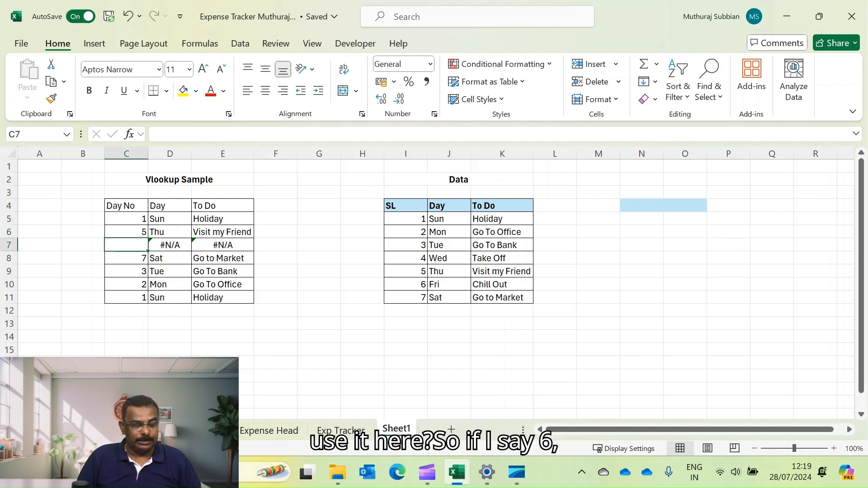
pyautogui.write('6')
pyautogui.press('Tab')
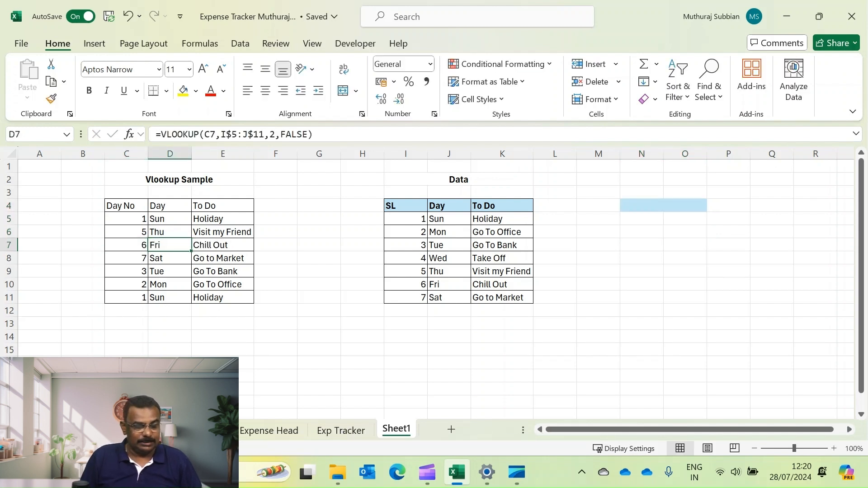
pyautogui.press('Left')
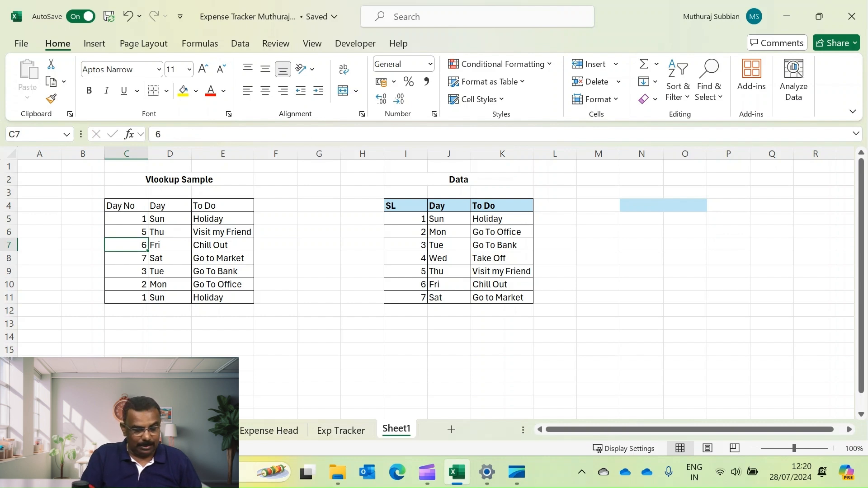
pyautogui.press('Delete')
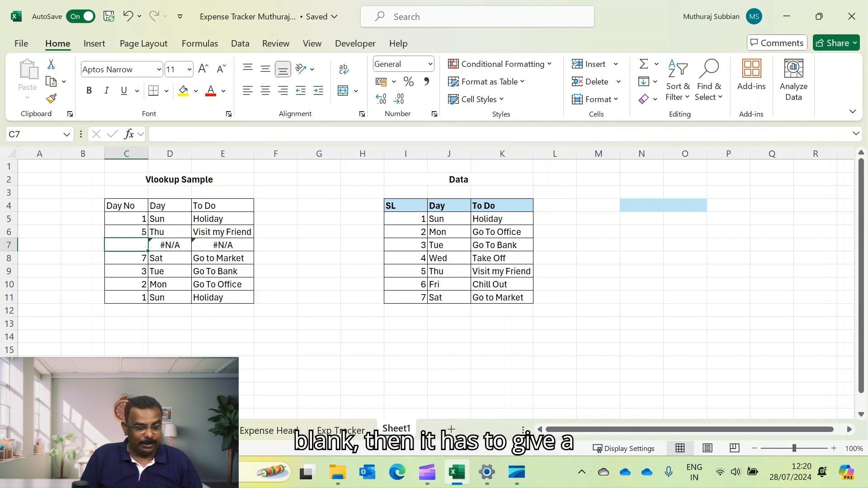
# Step: Wrap the VLOOKUP in D7 in an IF that returns "" when C7 = "" and the lookup result otherwise
pyautogui.press('Right')
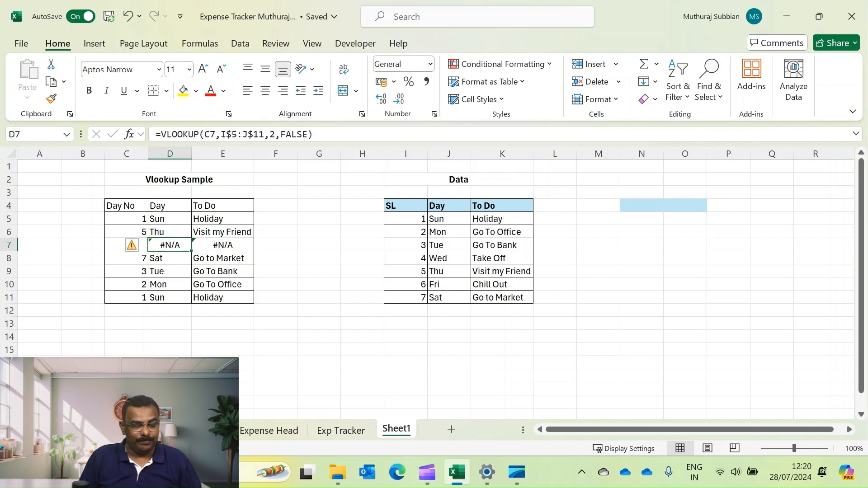
pyautogui.press('F2')
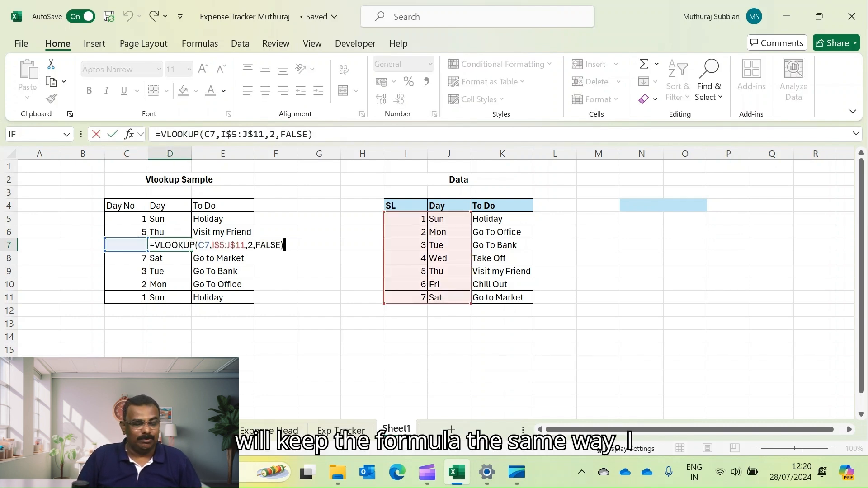
pyautogui.click(155, 245)
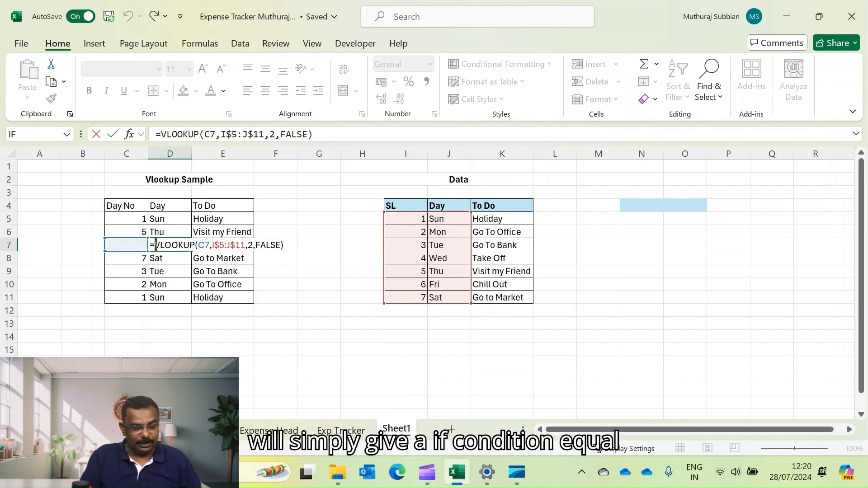
pyautogui.write('if(')
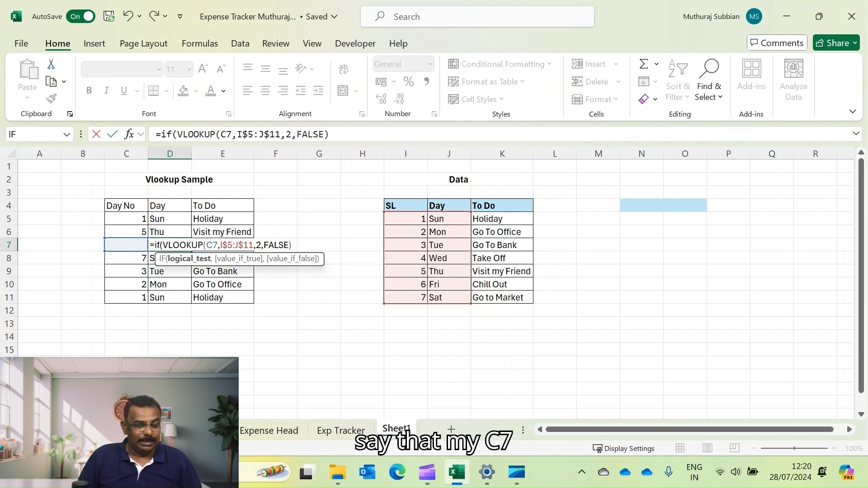
pyautogui.click(127, 245)
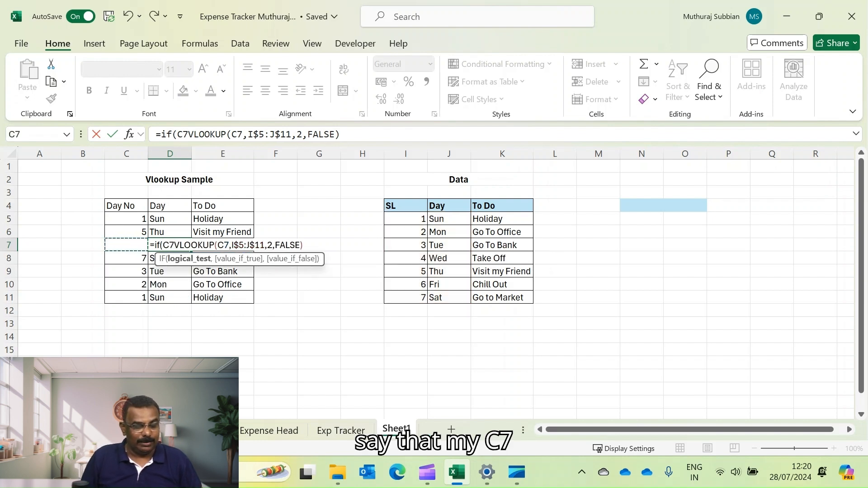
pyautogui.write('= "')
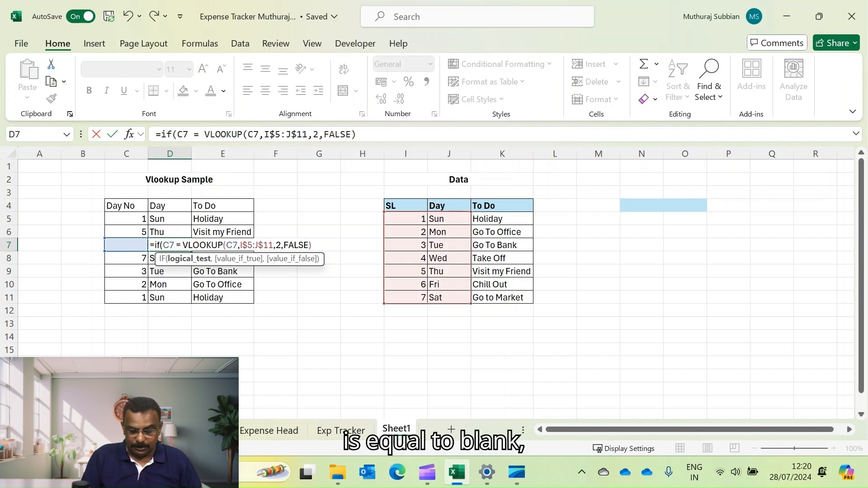
pyautogui.write('",')
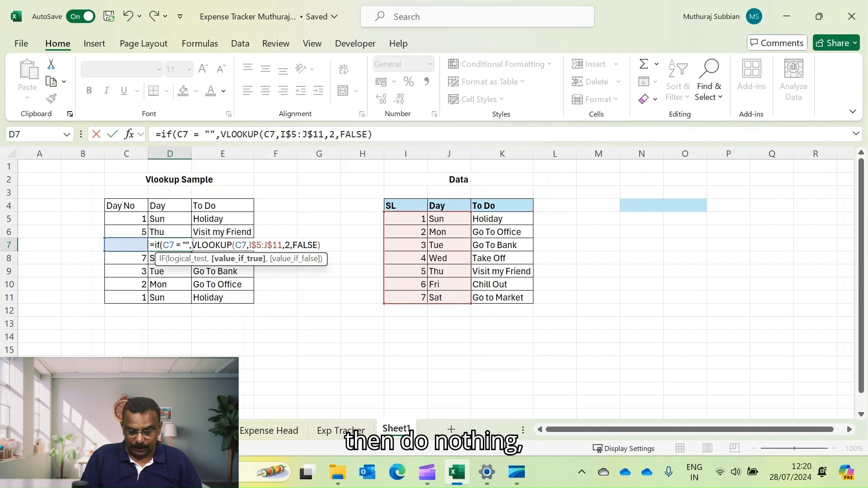
pyautogui.write('"",')
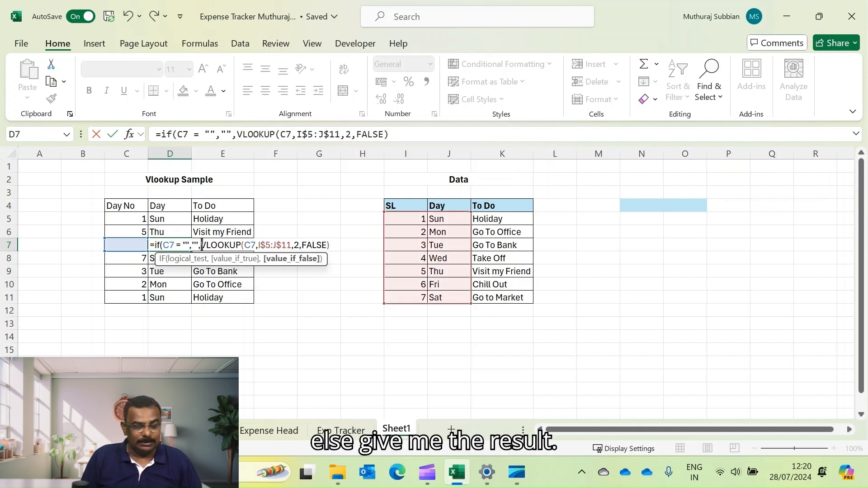
pyautogui.press('End')
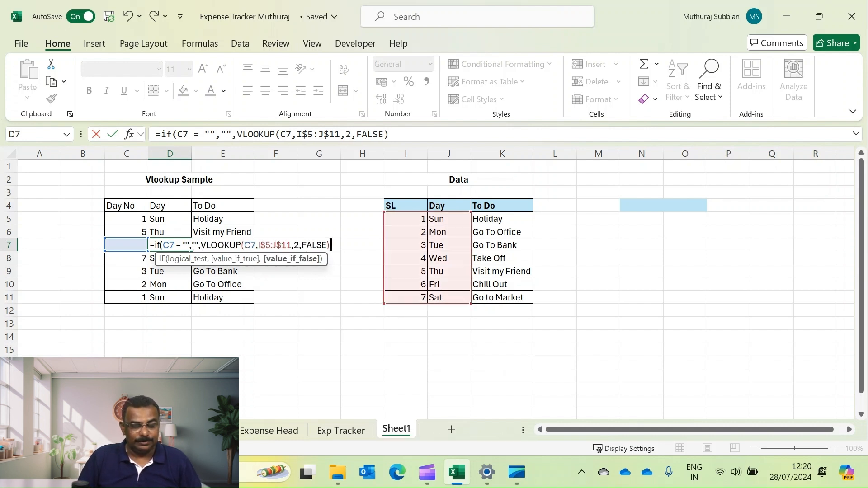
pyautogui.write(')')
pyautogui.press('Return')
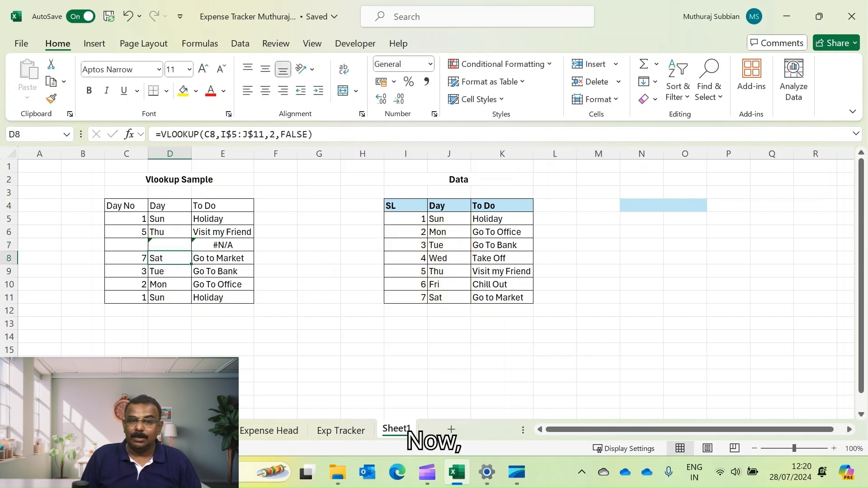
# Step: Review the IF formula in D7 against the blank C7, and enter 7 in C7 to test it
pyautogui.press('Up')
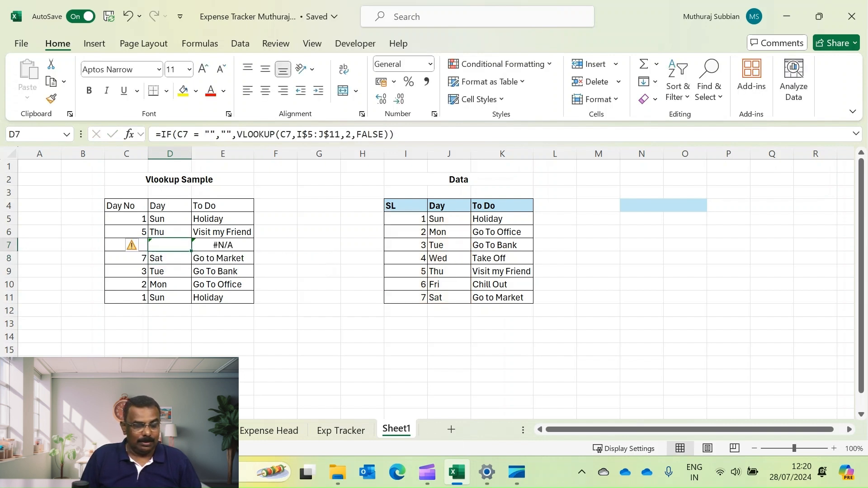
pyautogui.press('Left')
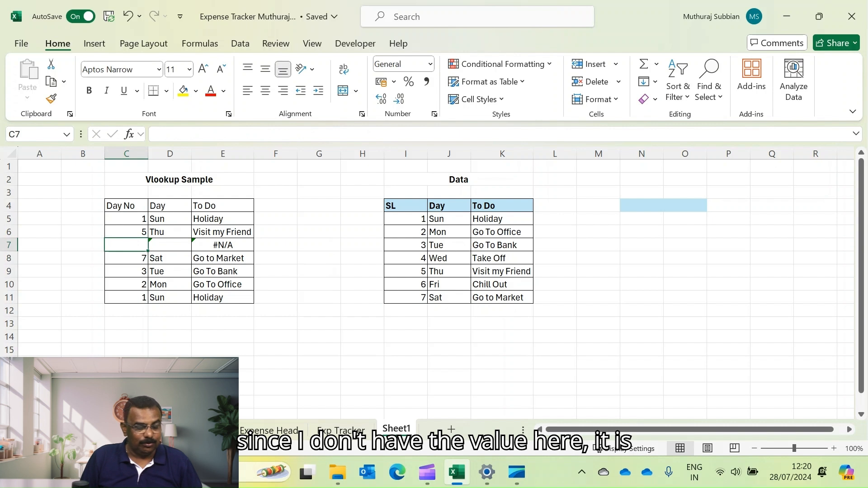
pyautogui.press('Right')
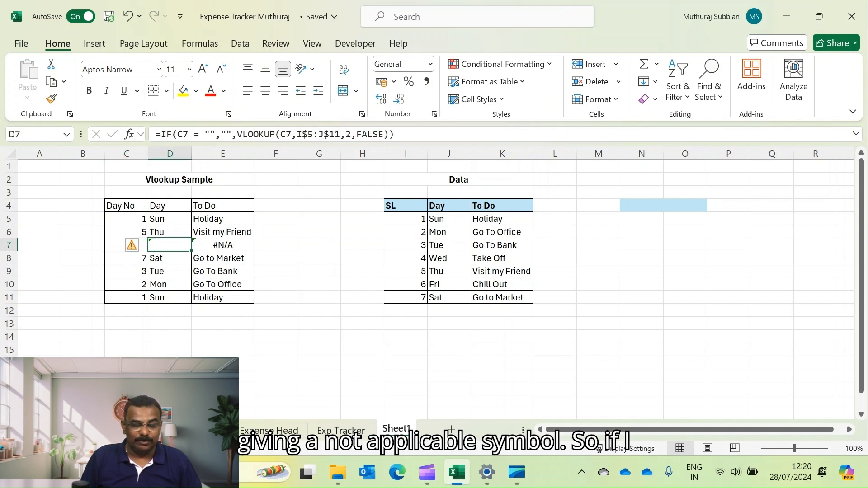
pyautogui.press('Left')
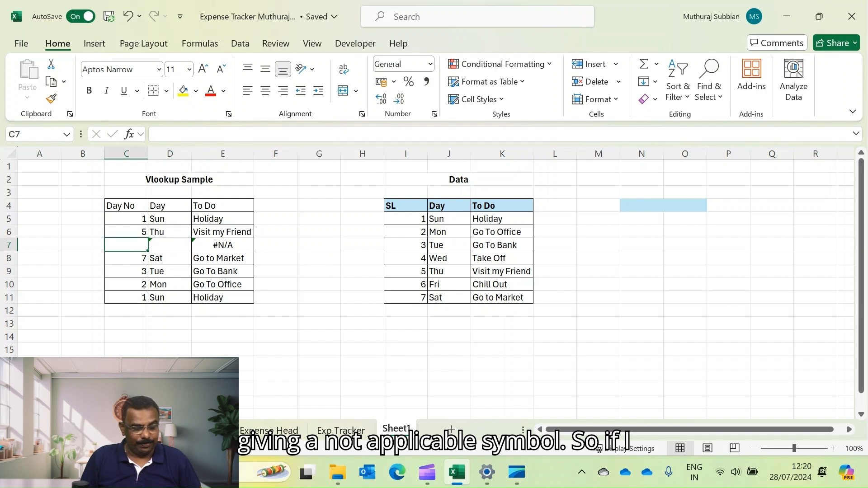
pyautogui.write('7')
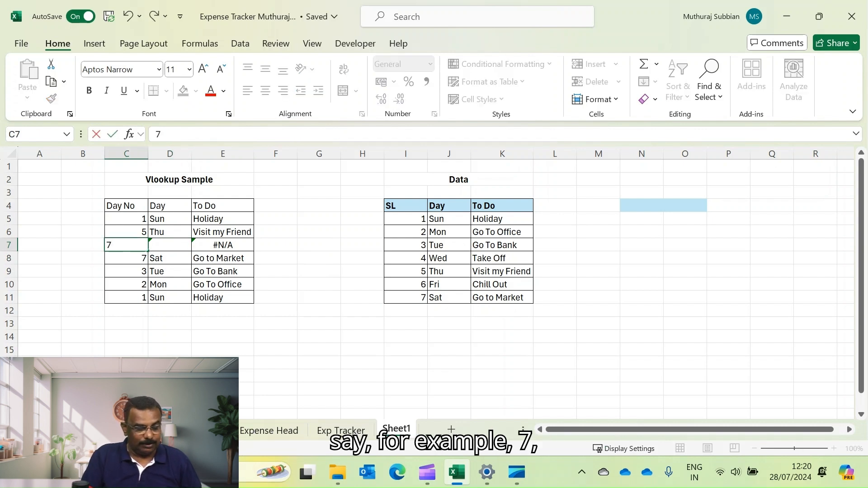
pyautogui.press('Tab')
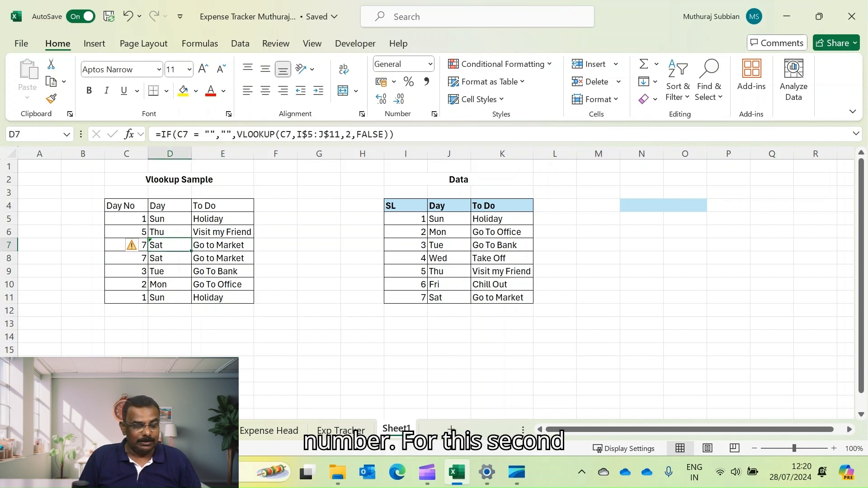
# Step: Undo the deletion of the D7 formula, and clear the test day number from C7
pyautogui.press('Delete')
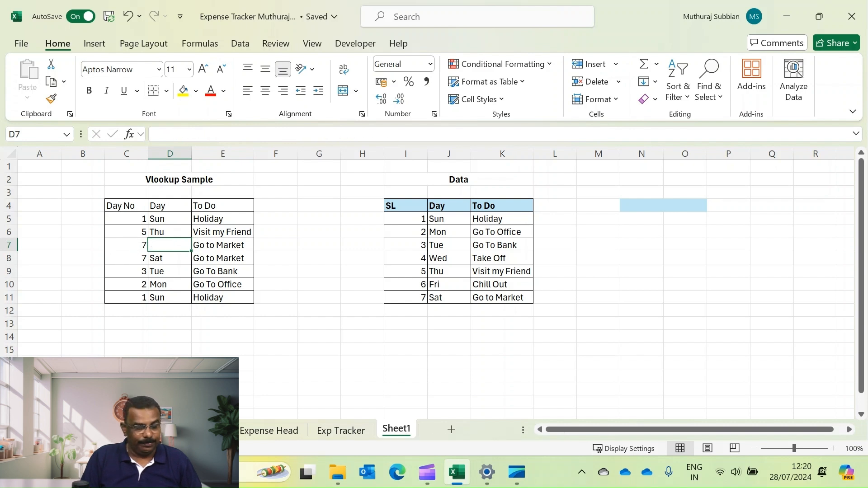
pyautogui.press('Left')
pyautogui.hotkey('ctrl', 'z')
pyautogui.press('Left')
pyautogui.press('Delete')
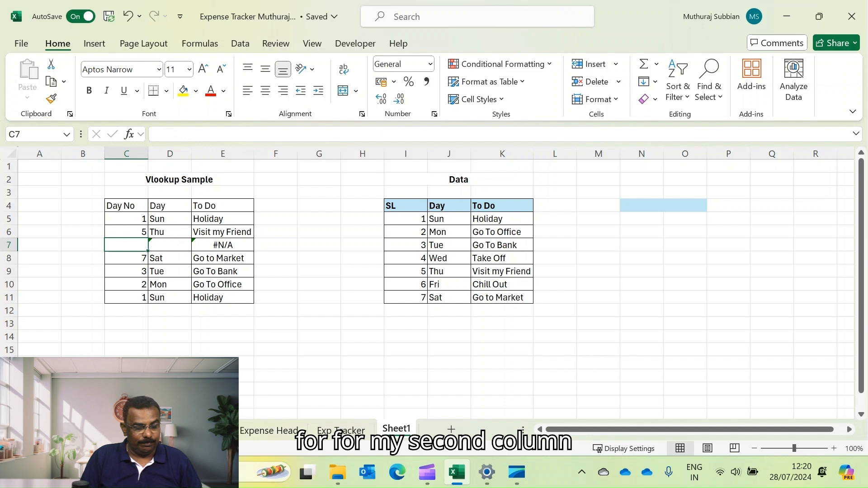
# Step: Wrap the VLOOKUP in E7 in an IF that returns the lookup result when C7 <> "" and "" otherwise, and compare it with D7
pyautogui.press('Right')
pyautogui.press('Right')
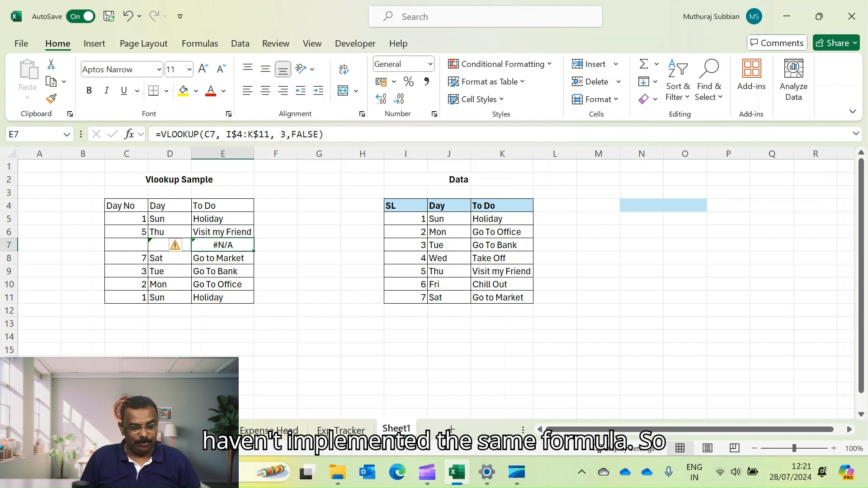
pyautogui.press('F2')
pyautogui.press('Left')
pyautogui.press('Left')
pyautogui.press('Left')
pyautogui.press('Left')
pyautogui.press('Left')
pyautogui.press('Left')
pyautogui.press('Left')
pyautogui.press('Left')
pyautogui.press('Left')
pyautogui.press('Left')
pyautogui.press('Left')
pyautogui.press('Left')
pyautogui.press('Left')
pyautogui.press('Left')
pyautogui.press('Left')
pyautogui.press('Left')
pyautogui.press('Left')
pyautogui.press('Left')
pyautogui.press('Left')
pyautogui.press('Left')
pyautogui.press('Left')
pyautogui.press('Left')
pyautogui.press('Left')
pyautogui.press('Left')
pyautogui.press('Left')
pyautogui.press('Left')
pyautogui.press('Left')
pyautogui.press('Left')
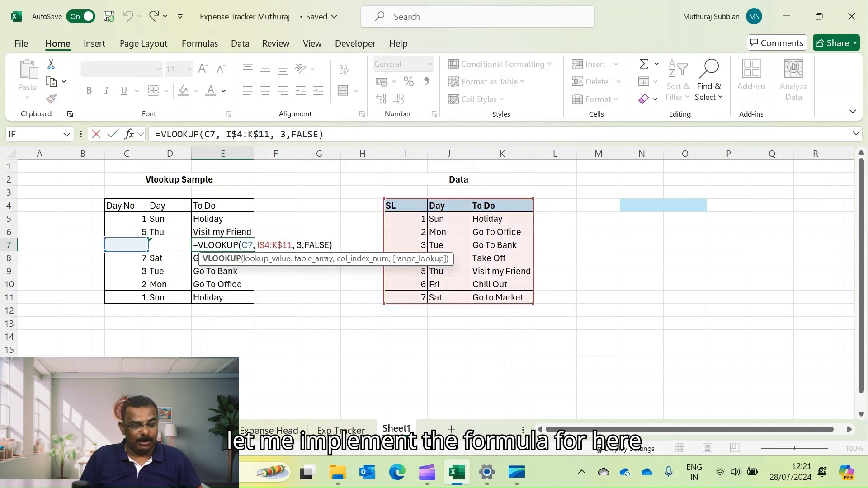
pyautogui.write('if(')
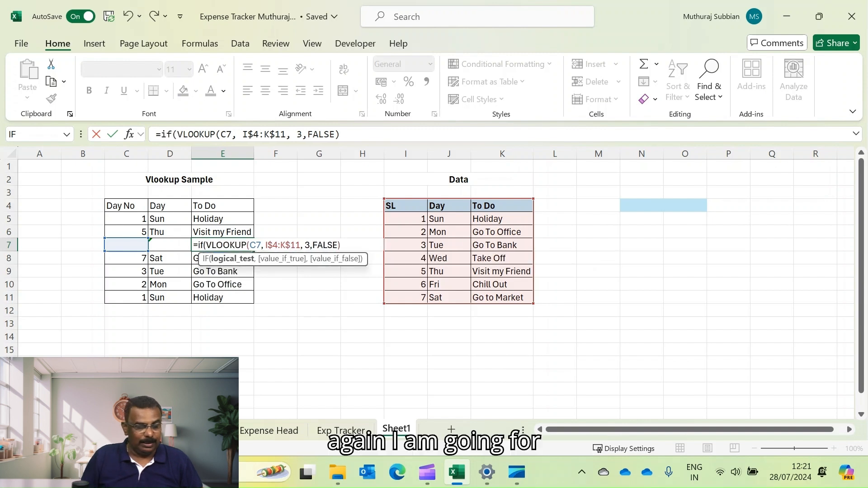
pyautogui.click(127, 245)
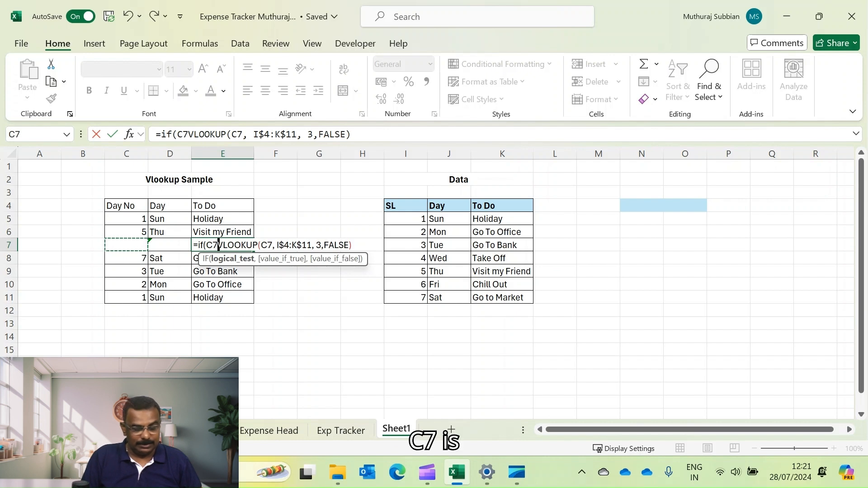
pyautogui.write('<> ')
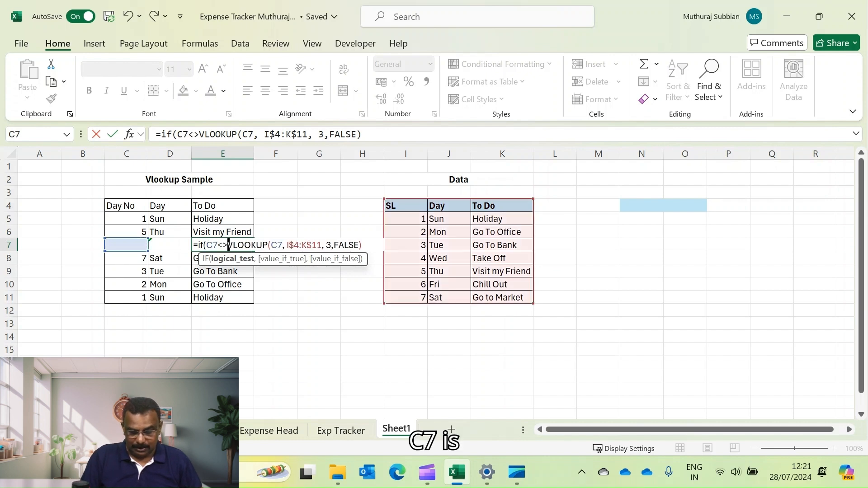
pyautogui.write('"", ')
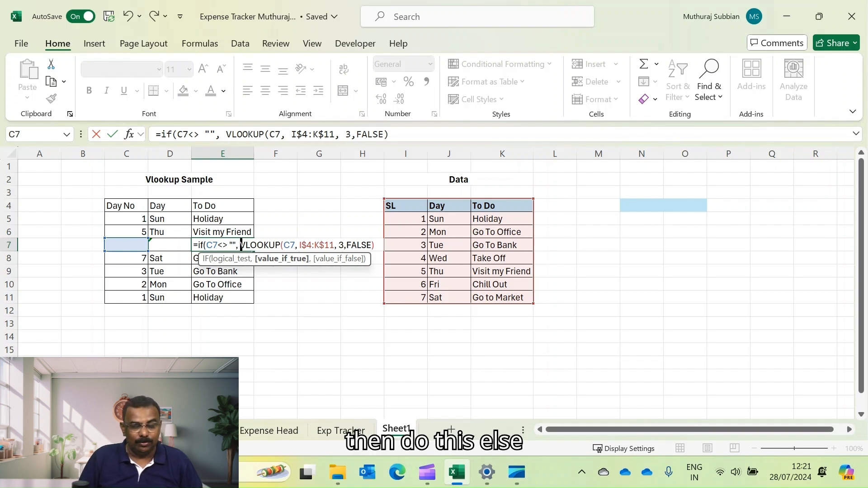
pyautogui.write(',"")')
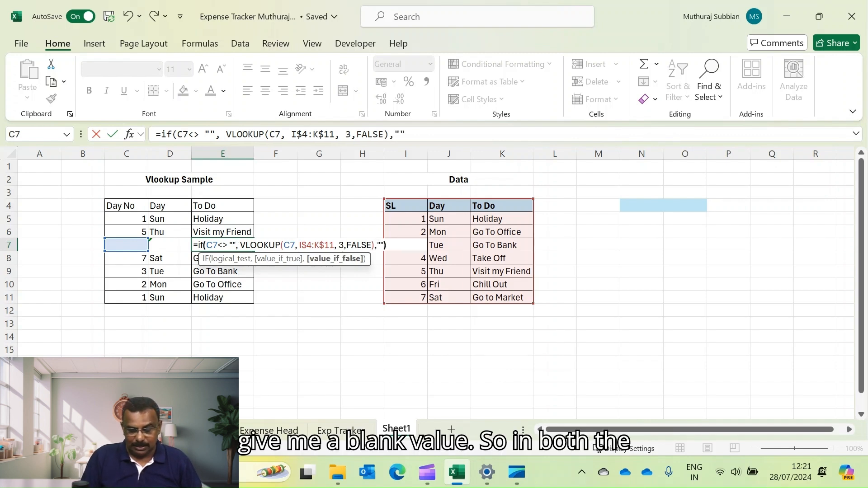
pyautogui.press('Return')
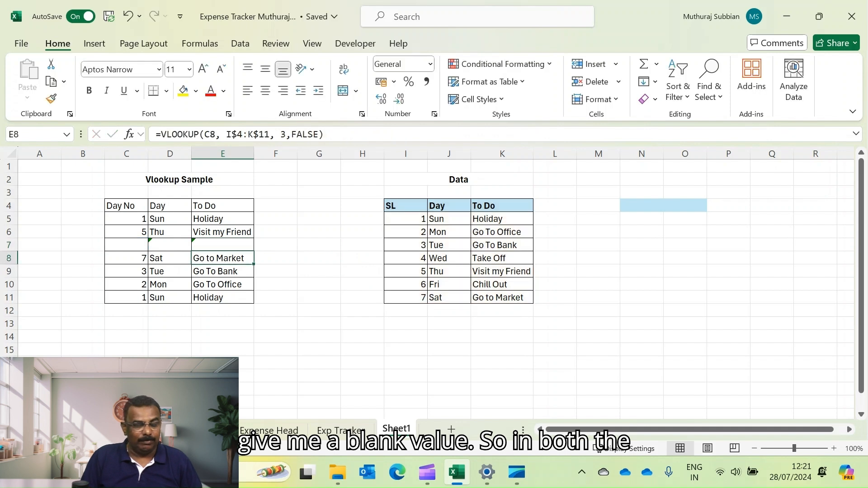
pyautogui.press('Up')
pyautogui.press('Left')
pyautogui.press('Right')
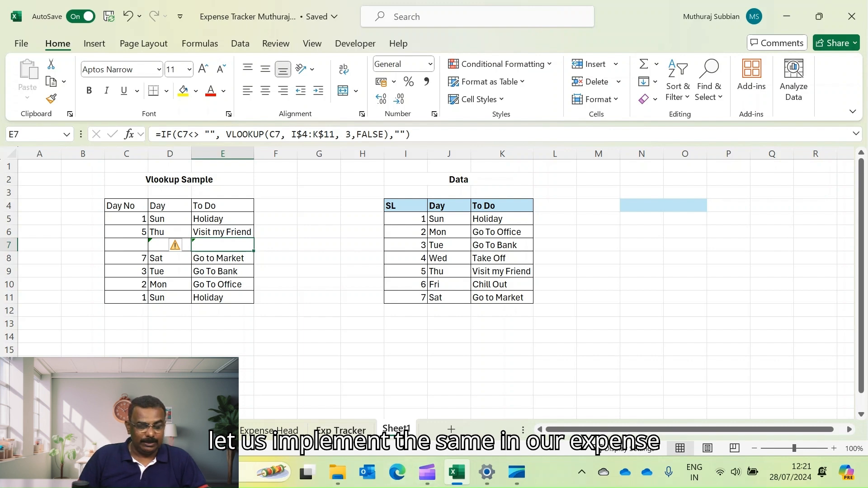
# Step: Open the Exp Tracker sheet and review the Payment Type VLOOKUP formulas in E3 and E4 alongside the payment mode in D4
pyautogui.click(341, 431)
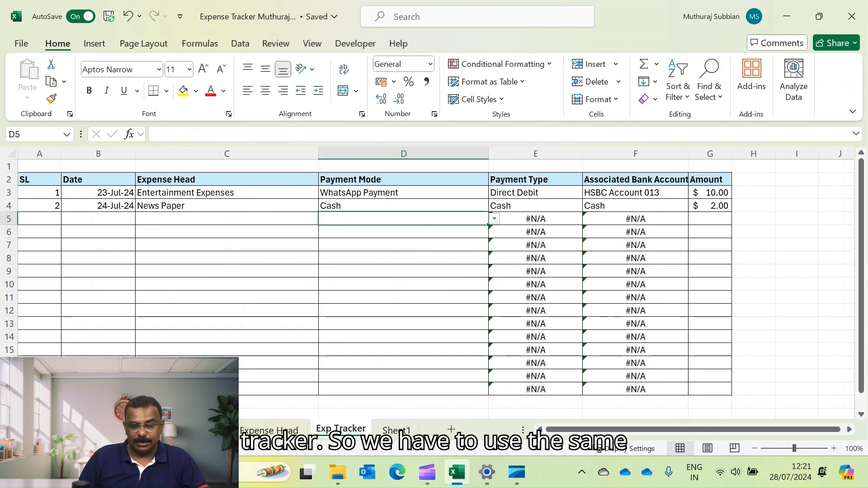
pyautogui.click(536, 193)
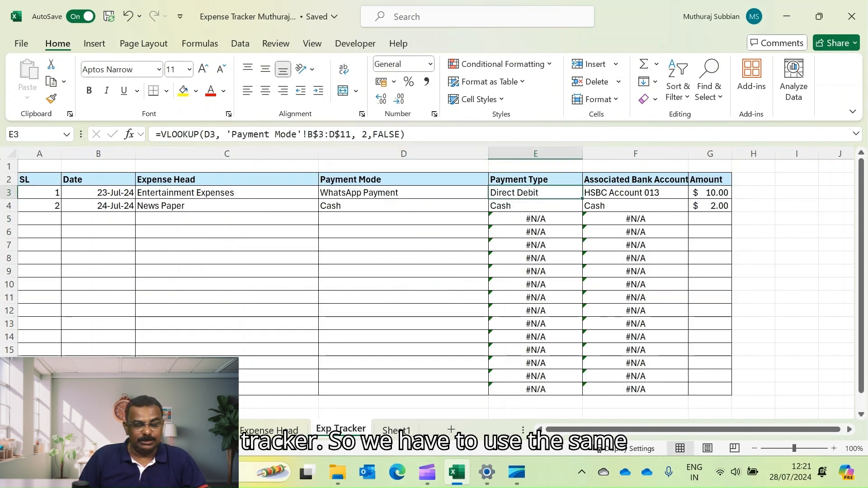
pyautogui.click(404, 206)
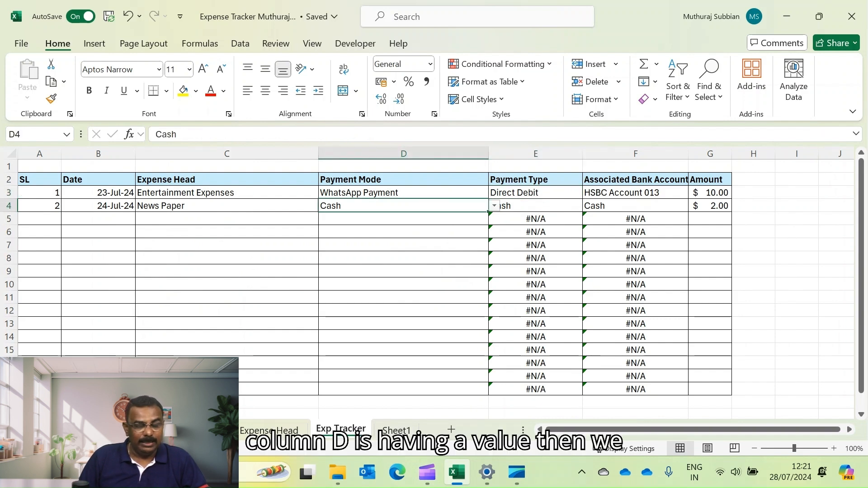
pyautogui.click(535, 205)
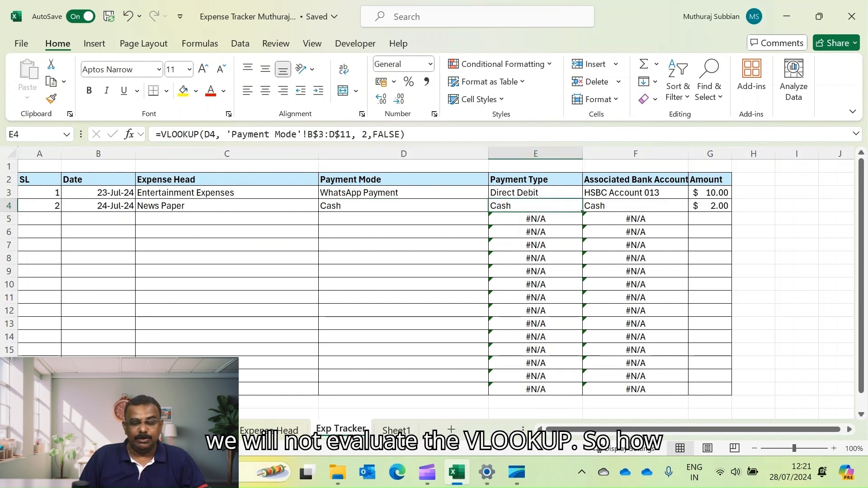
pyautogui.click(162, 134)
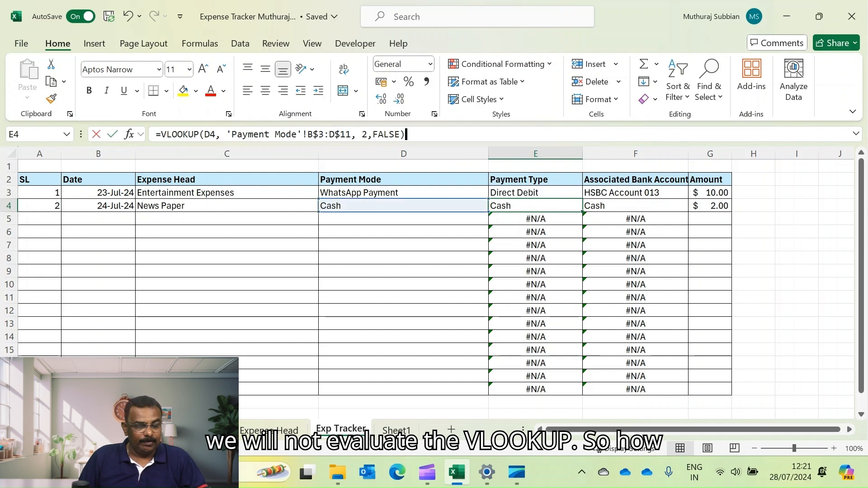
pyautogui.press('Escape')
# Step: Wrap the Payment Type VLOOKUP in E3 in an IF that returns the lookup result when D3<>"" and "" otherwise
pyautogui.press('Up')
pyautogui.click(161, 134)
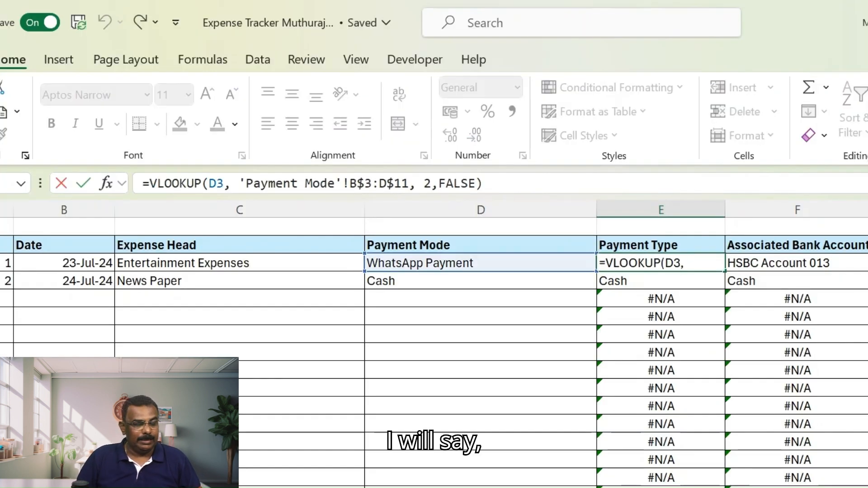
pyautogui.write('if')
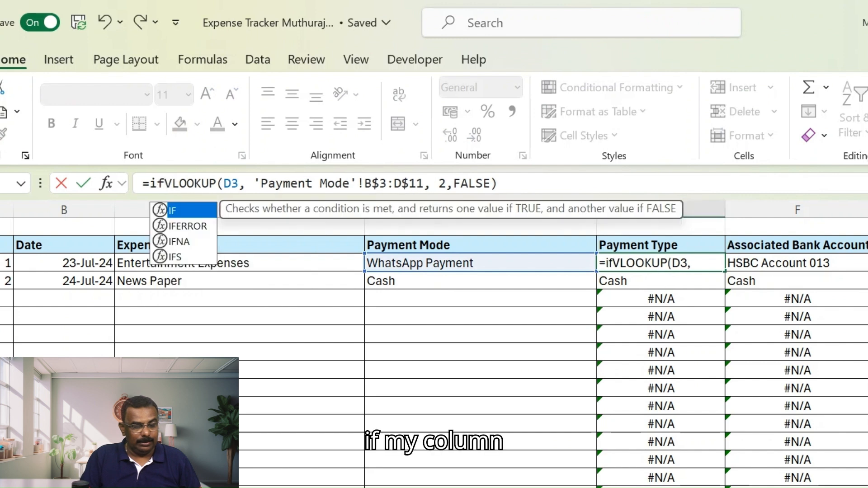
pyautogui.write('(')
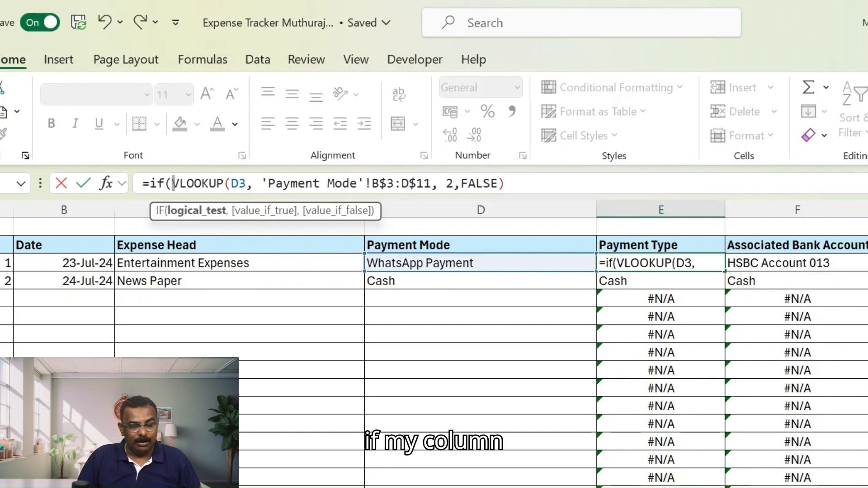
pyautogui.click(481, 263)
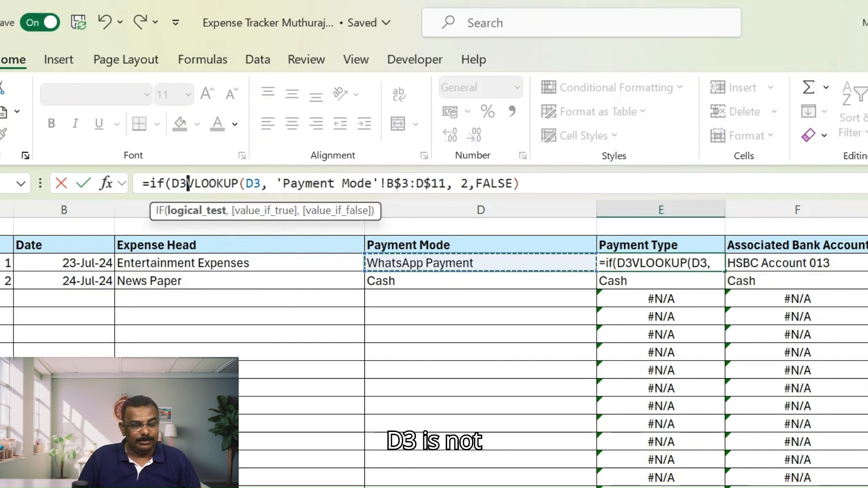
pyautogui.write('<>""')
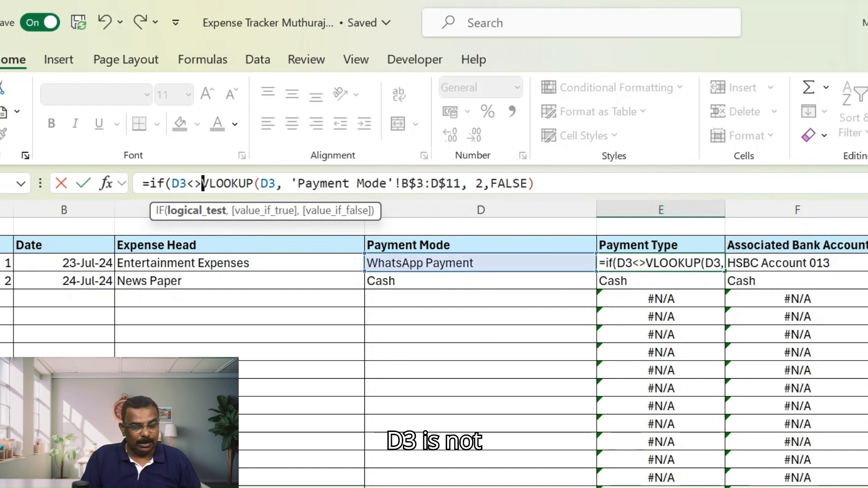
pyautogui.write(',')
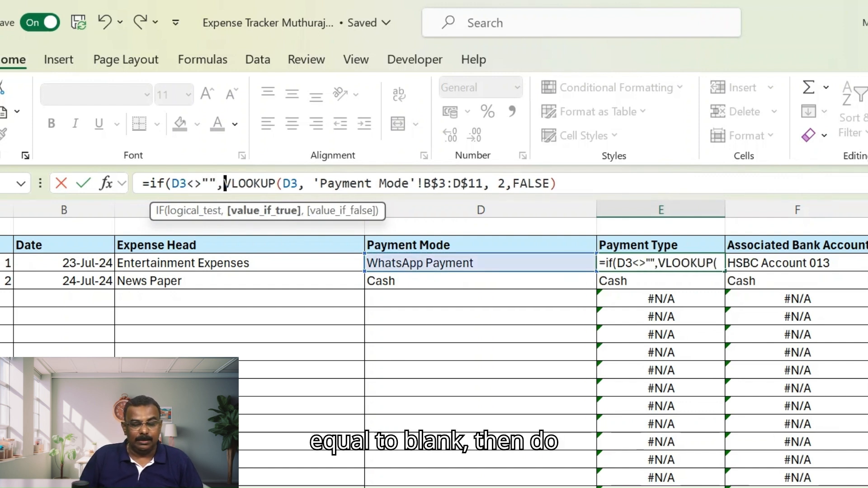
pyautogui.press('End')
pyautogui.write(',')
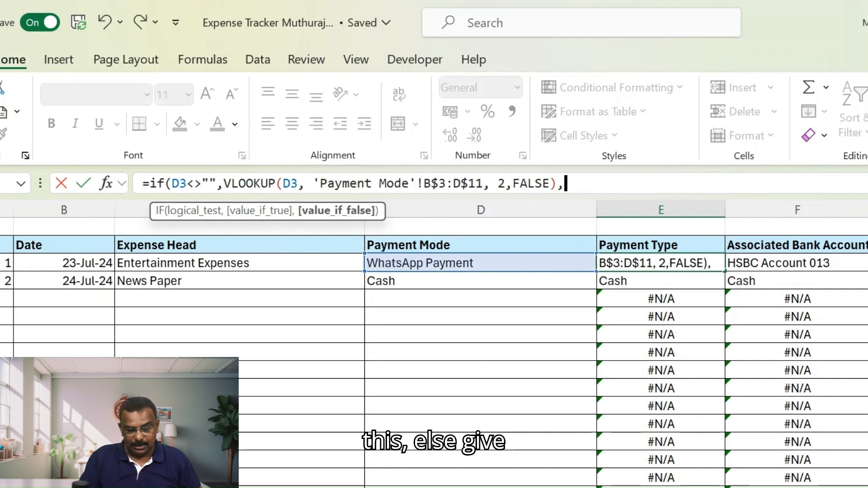
pyautogui.write('"")')
pyautogui.press('Return')
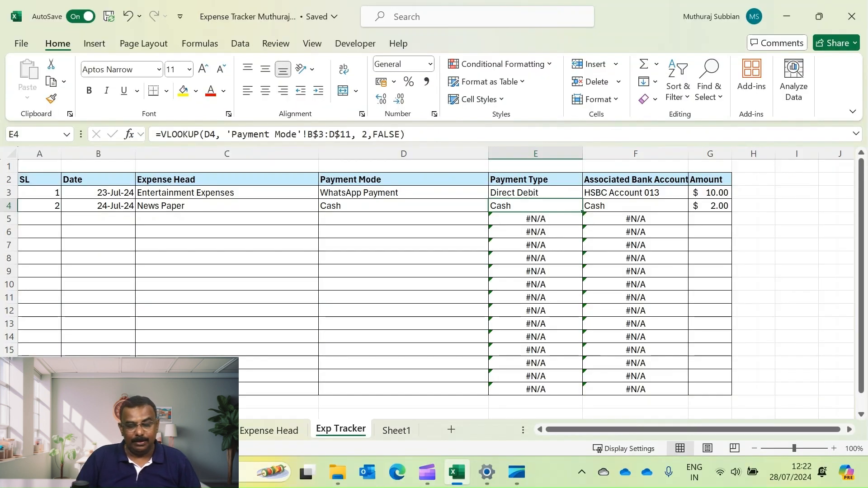
# Step: Make the column of the D3 reference in E3's IF test absolute, as $D3
pyautogui.press('Up')
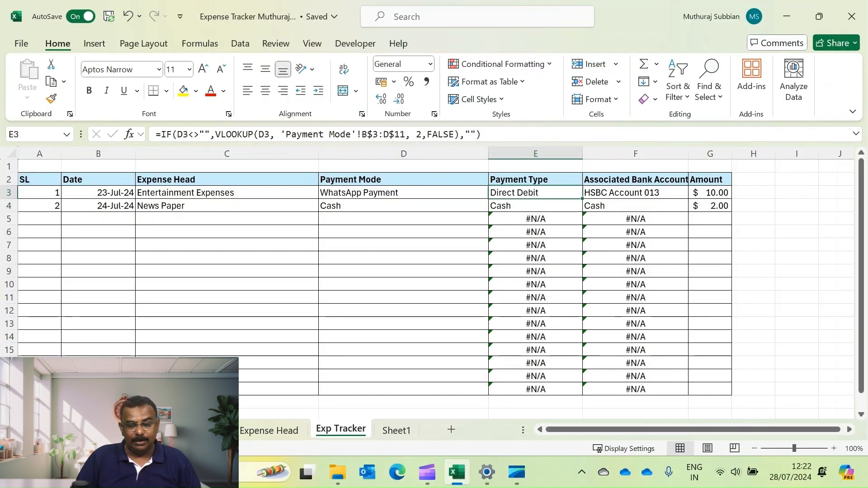
pyautogui.click(184, 134)
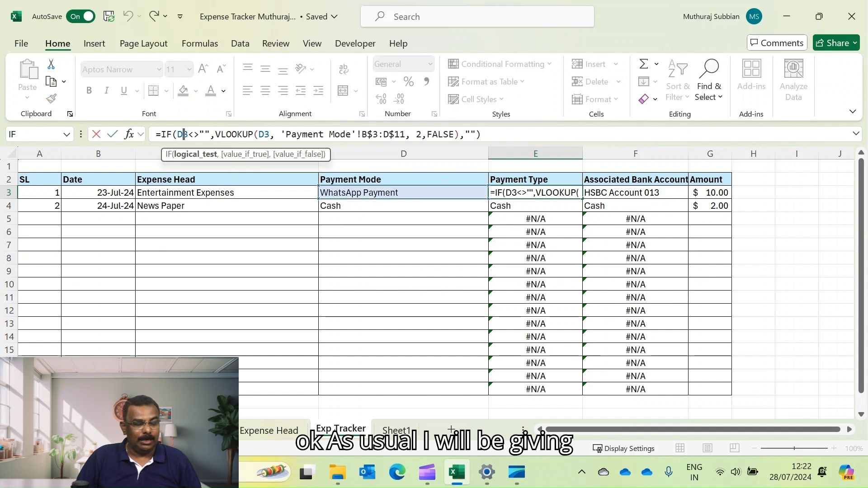
pyautogui.press('Left')
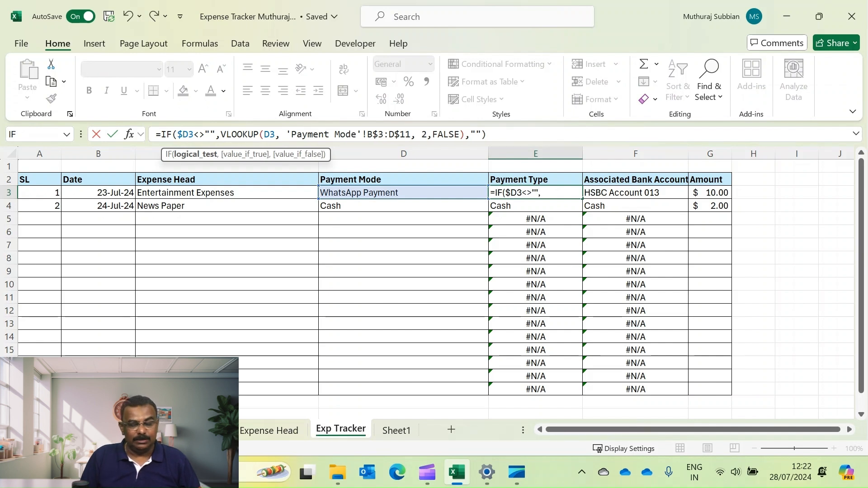
pyautogui.press('Return')
pyautogui.press('Up')
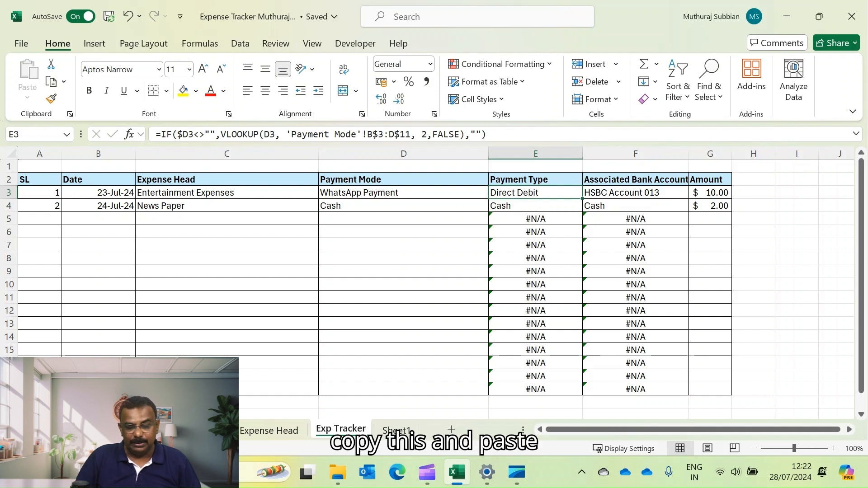
# Step: Copy the E3 formula and paste it as Formulas only into the rest of the Payment Type column, E4:E18
pyautogui.hotkey('ctrl', 'c')
pyautogui.press('Down')
pyautogui.scroll(-2, 434, 271)
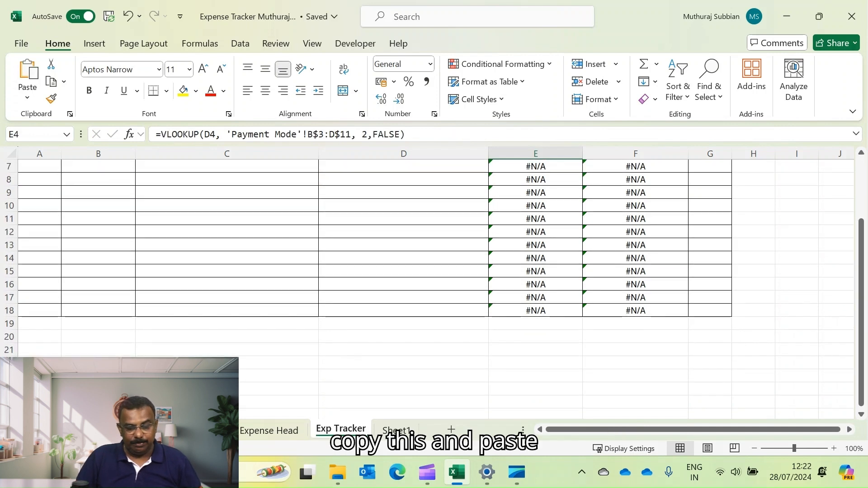
pyautogui.keyDown('shift'); pyautogui.click(536, 311); pyautogui.keyUp('shift')
pyautogui.rightClick(536, 311)
pyautogui.click(588, 114)
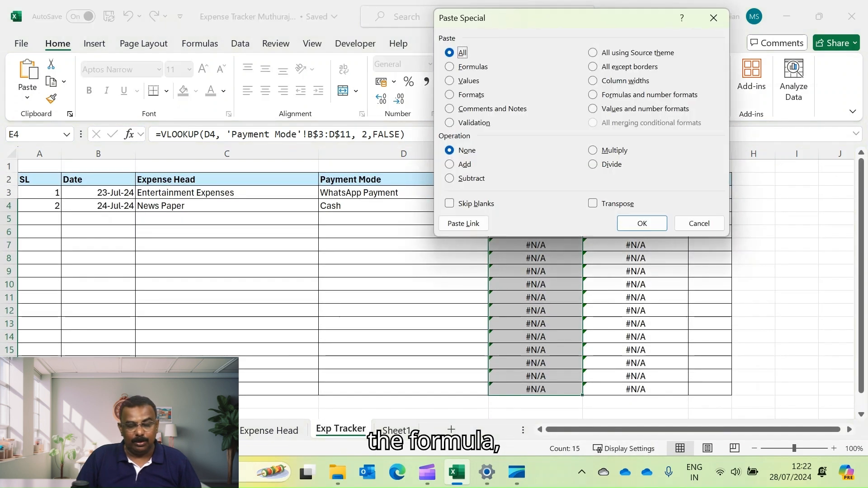
pyautogui.click(449, 67)
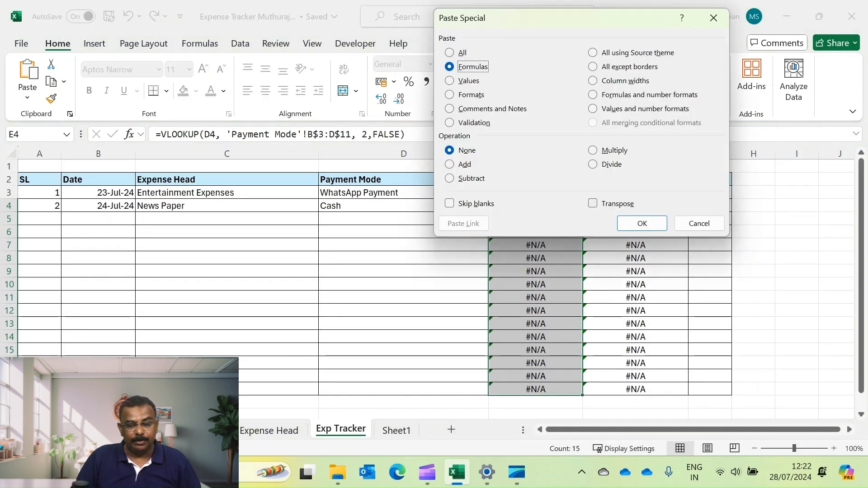
pyautogui.click(642, 224)
pyautogui.press('Down')
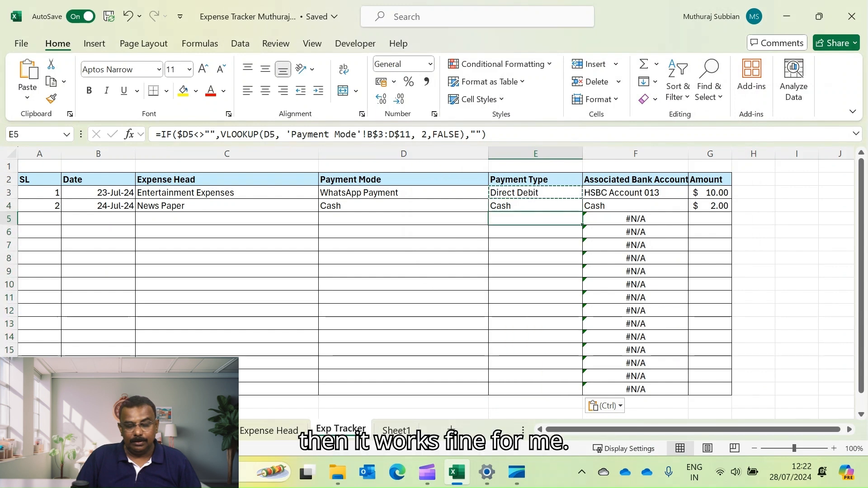
# Step: Wrap the Associated Bank Account VLOOKUP in F3 in an IF that returns the lookup result when D3<>"" and "" otherwise
pyautogui.press('Up')
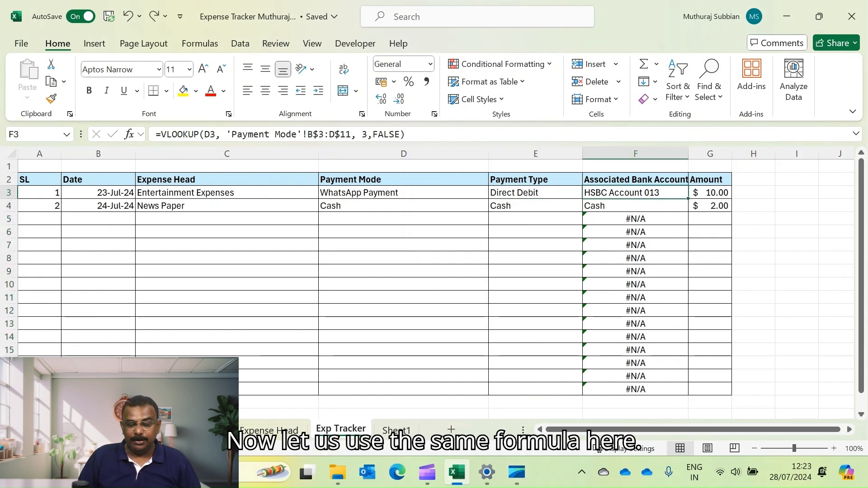
pyautogui.click(157, 134)
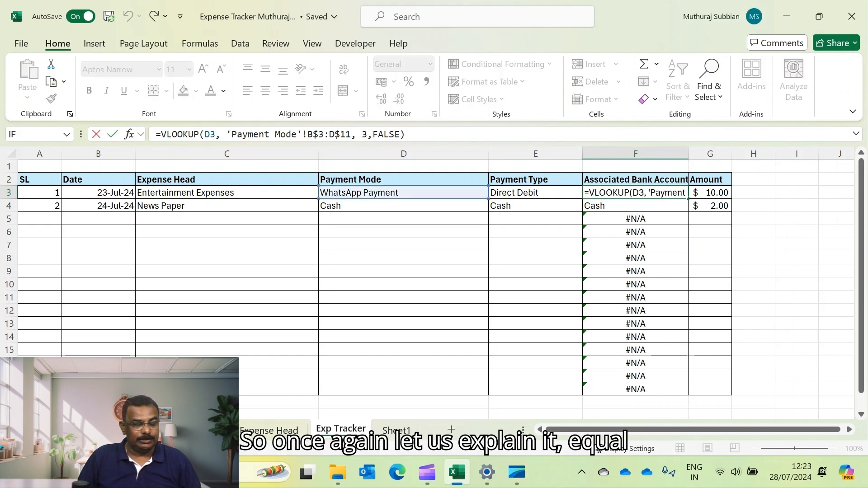
pyautogui.write('if(')
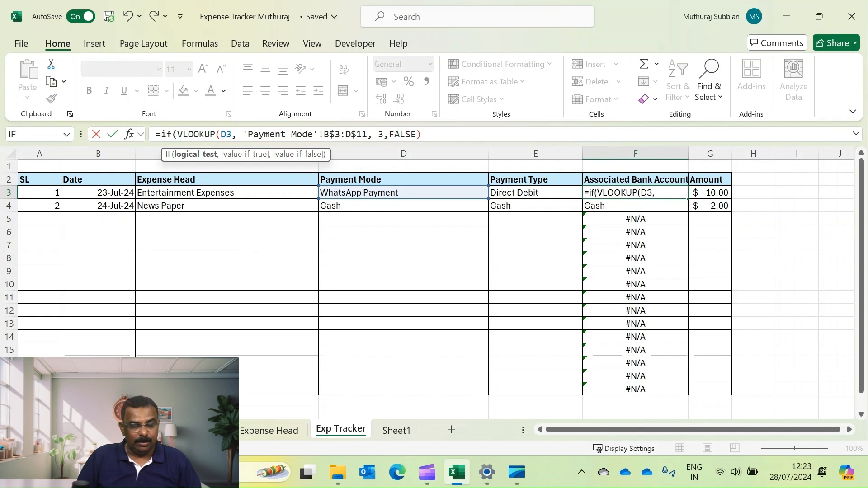
pyautogui.click(404, 193)
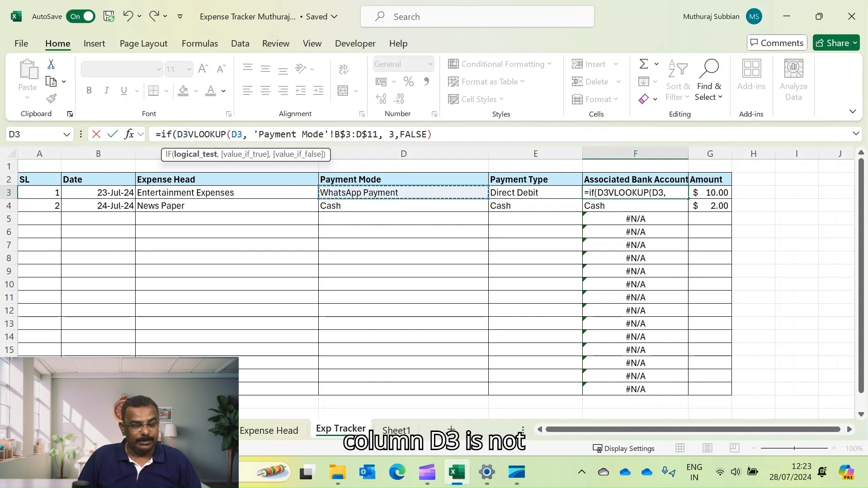
pyautogui.write('<>"",')
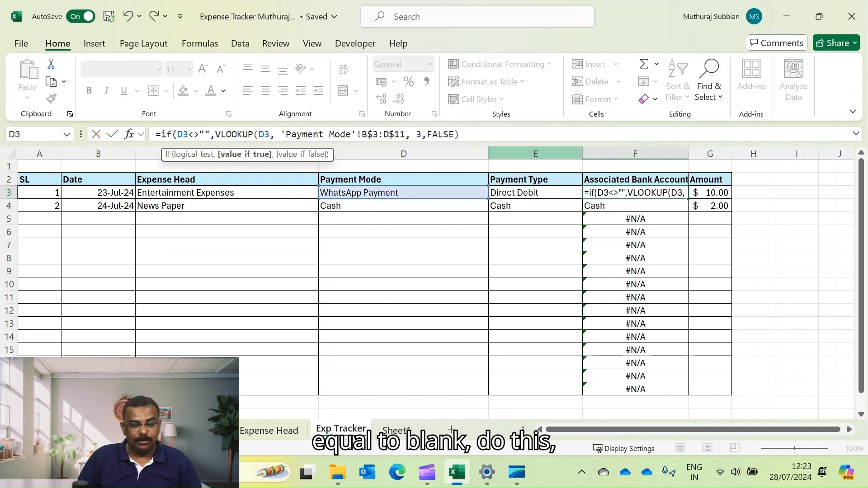
pyautogui.click(491, 134)
pyautogui.write(',""')
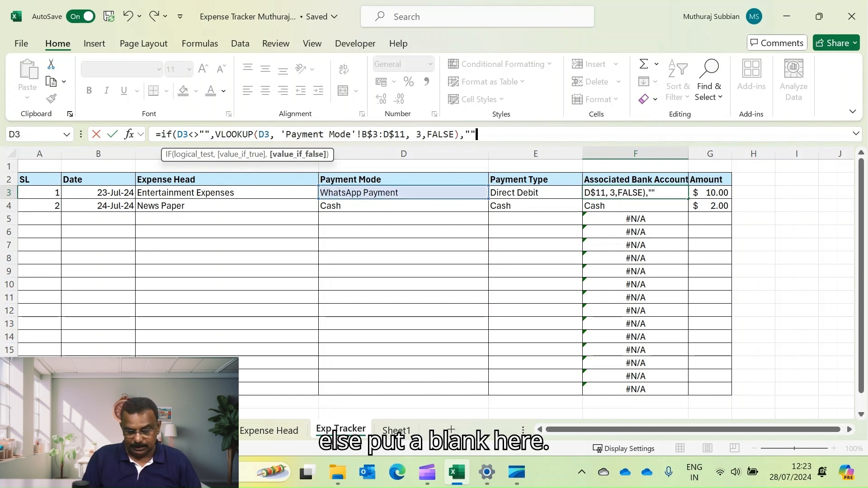
pyautogui.write(')')
pyautogui.press('Return')
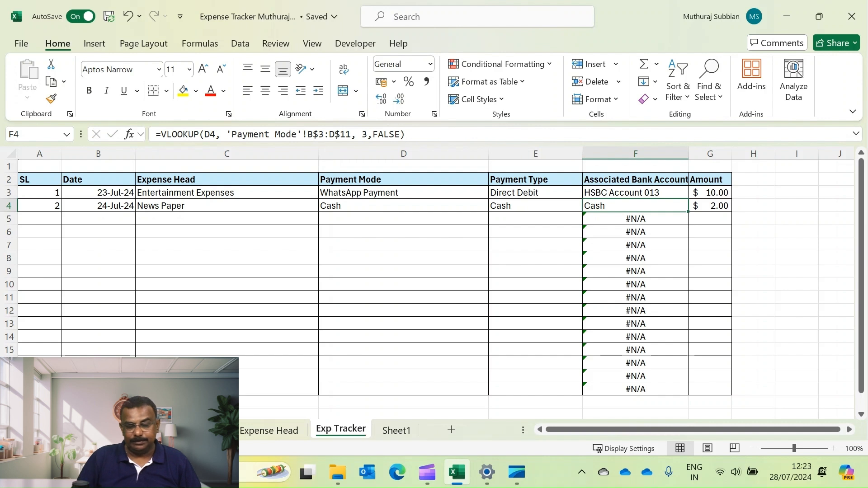
# Step: Make the column absolute in both D3 references of the F3 formula, using $D3 in the IF test and the VLOOKUP
pyautogui.press('Up')
pyautogui.click(184, 134)
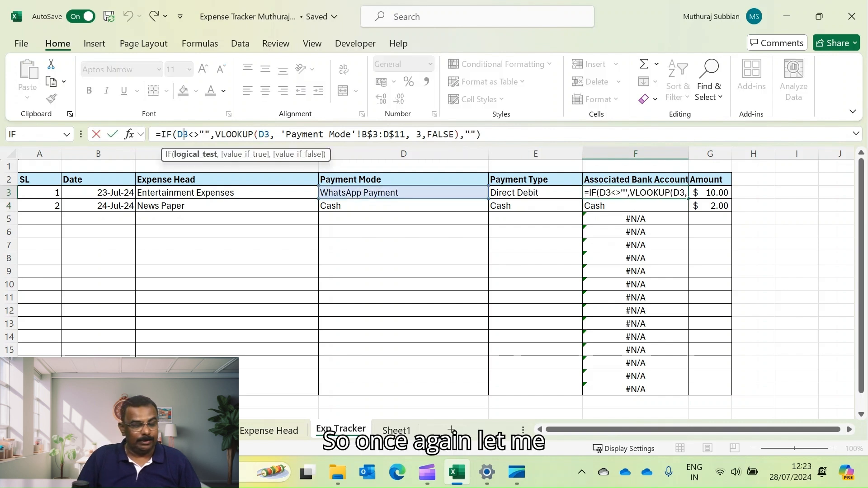
pyautogui.press('Left')
pyautogui.write('$')
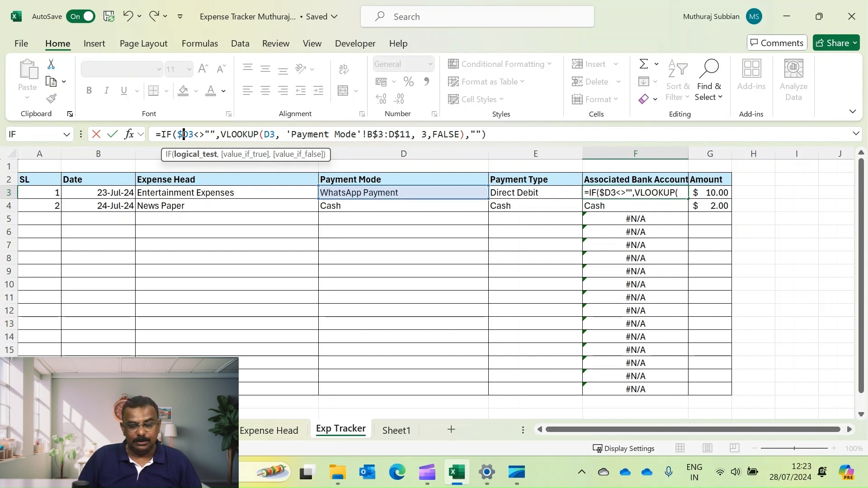
pyautogui.click(265, 134)
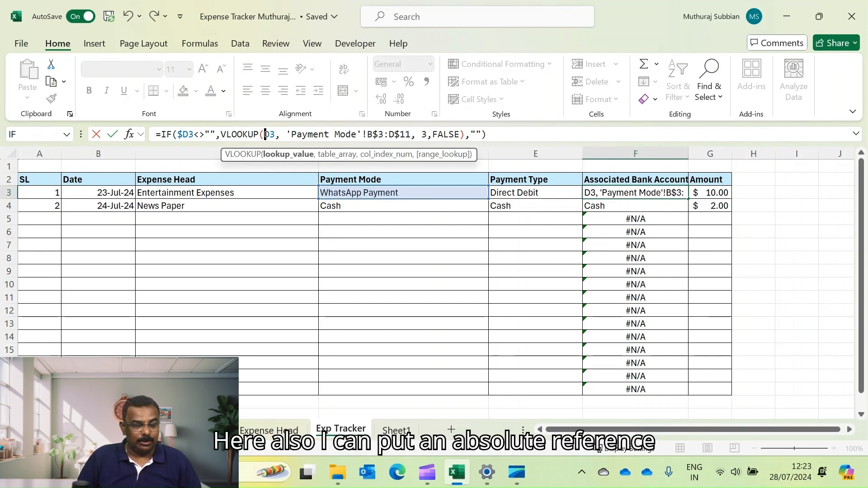
pyautogui.write('$')
pyautogui.press('Return')
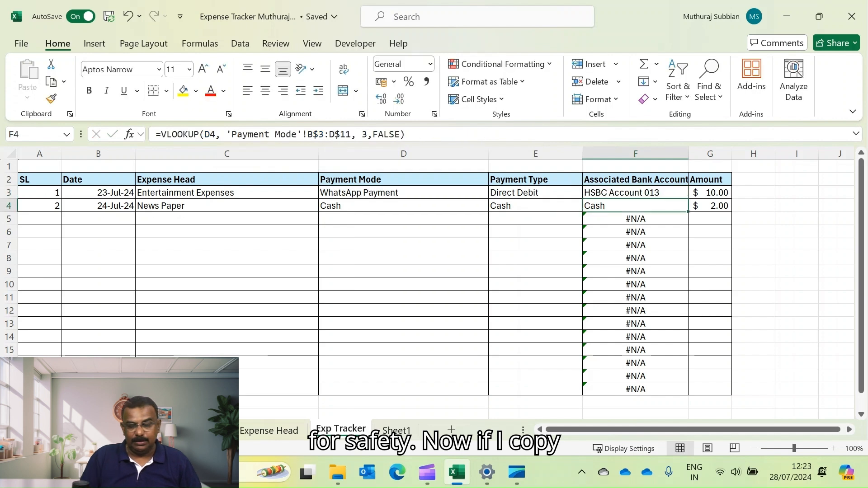
# Step: Fill the F3 formula down the Associated Bank Account column through row 18, and select the blank payment mode cell D5
pyautogui.press('Up')
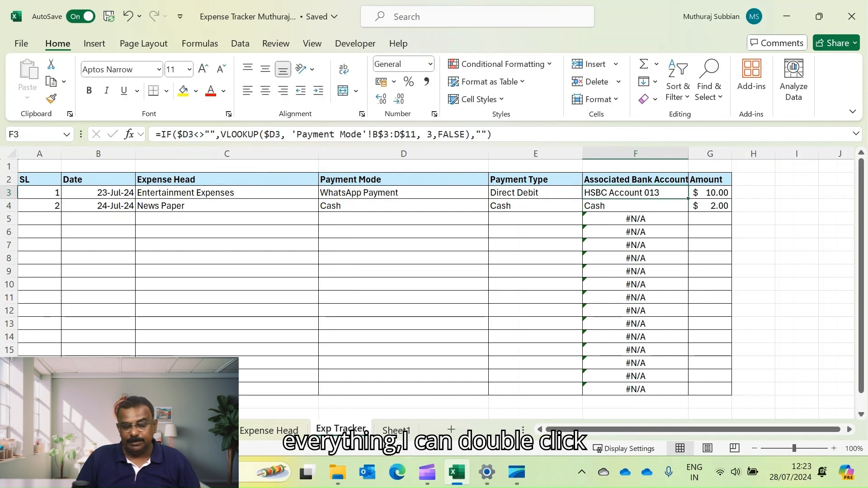
pyautogui.doubleClick(688, 198)
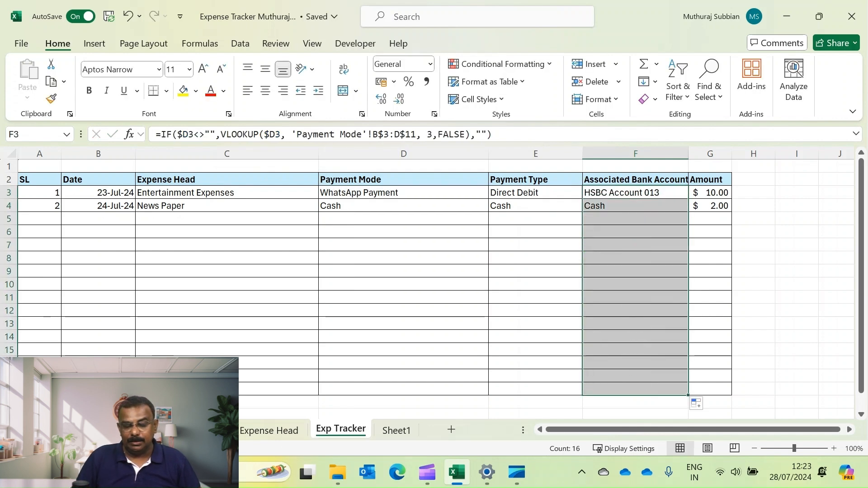
pyautogui.click(404, 219)
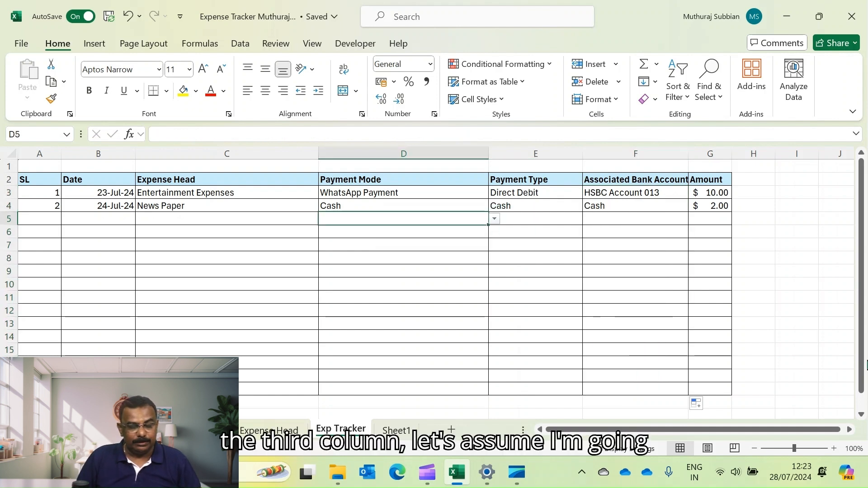
# Step: Start the row 5 expense entry with SL 3, today's date 28/07/2024 and the expense head School Fees
pyautogui.click(40, 219)
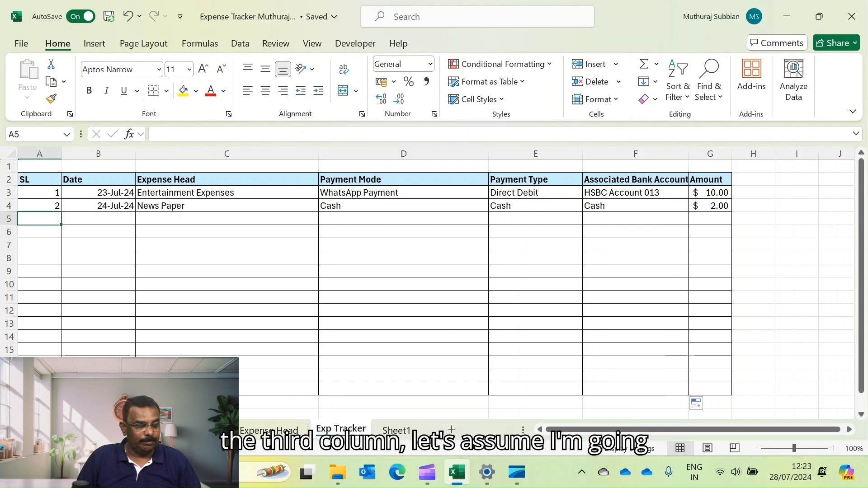
pyautogui.write('3')
pyautogui.press('Tab')
pyautogui.hotkey('ctrl', ';')
pyautogui.press('Tab')
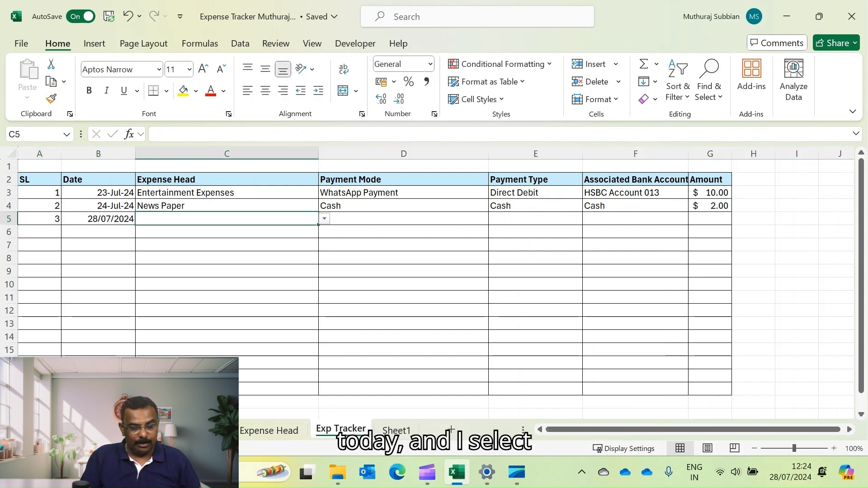
pyautogui.hotkey('alt', 'Down')
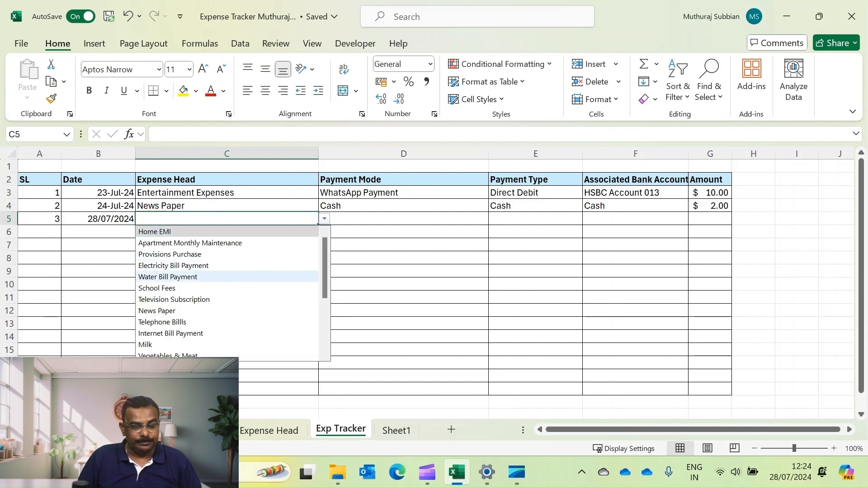
pyautogui.press('Down')
pyautogui.press('Return')
pyautogui.press('Tab')
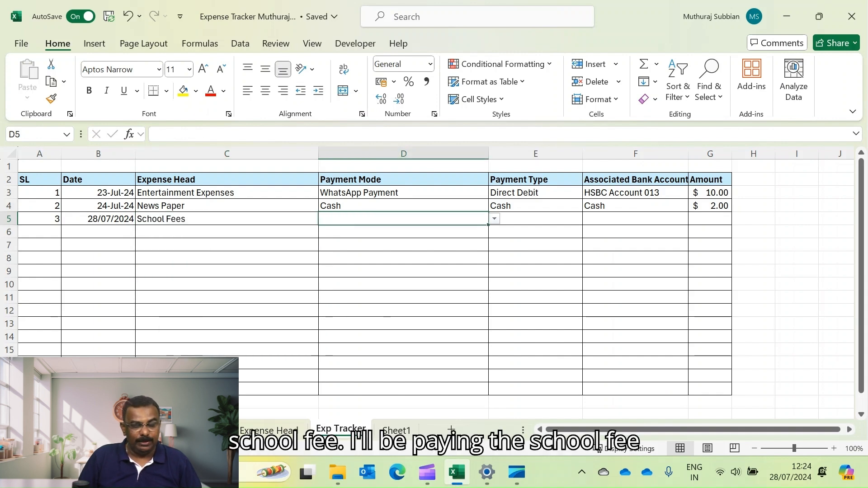
# Step: Choose the SCB account from the list as the Payment Mode in D5
pyautogui.hotkey('alt', 'Down')
pyautogui.press('Down')
pyautogui.press('Down')
pyautogui.press('Down')
pyautogui.press('Down')
pyautogui.press('Down')
pyautogui.press('Down')
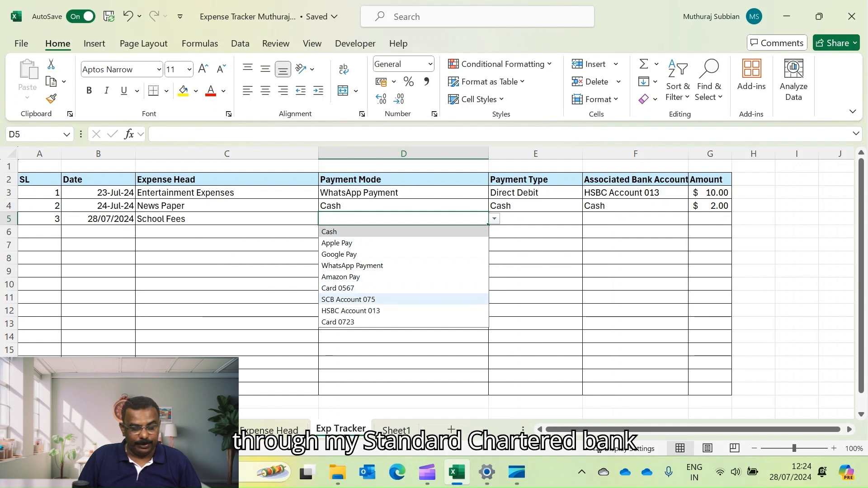
pyautogui.press('Return')
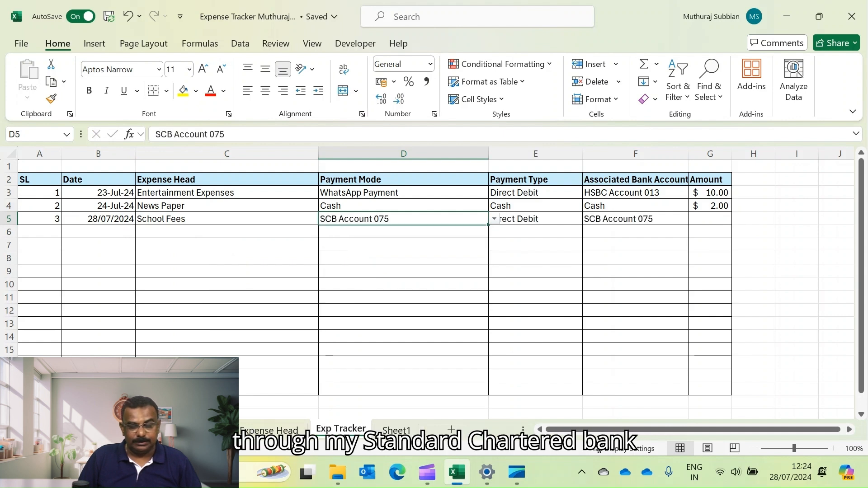
# Step: Enter 330 as the School Fees amount in G5
pyautogui.press('Right')
pyautogui.press('Right')
pyautogui.press('Down')
pyautogui.press('Up')
pyautogui.press('Left')
pyautogui.press('Right')
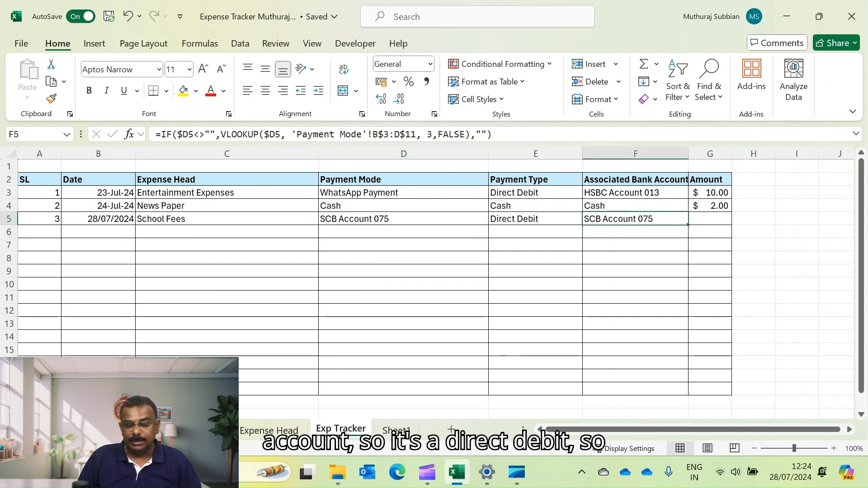
pyautogui.press('Right')
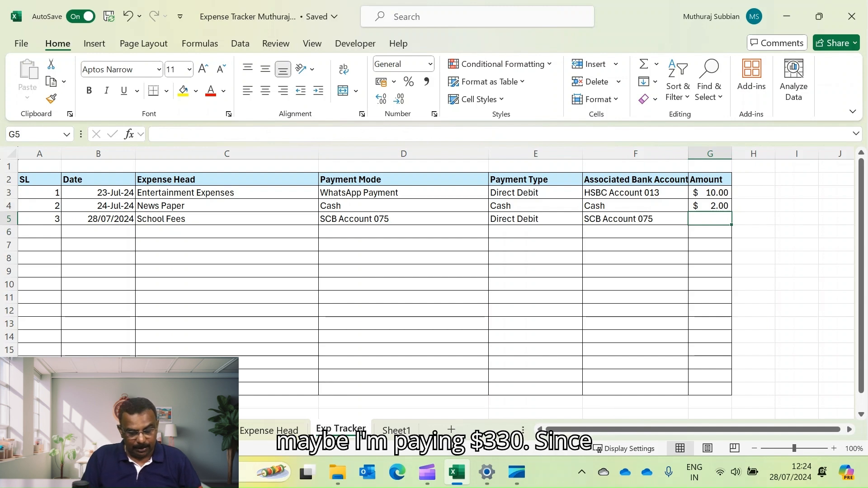
pyautogui.write('330')
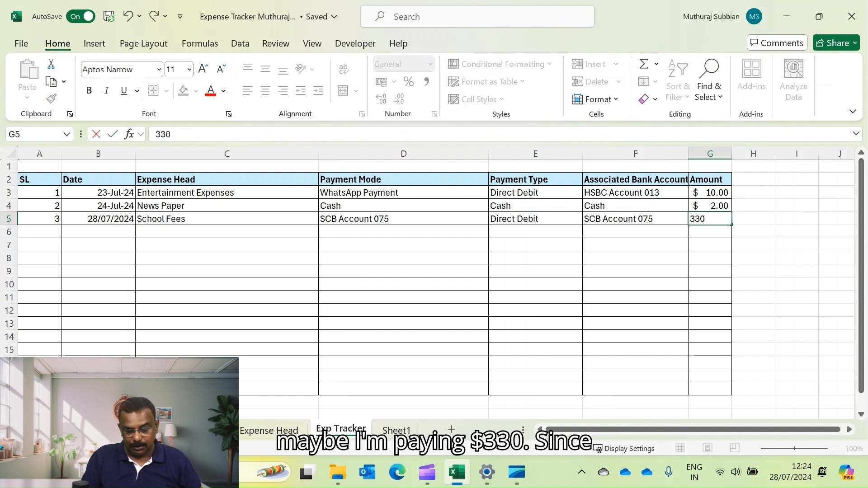
pyautogui.press('Return')
# Step: Copy the currency format of G4 onto the amount in G5, and select the blank payment mode cell D6
pyautogui.click(710, 206)
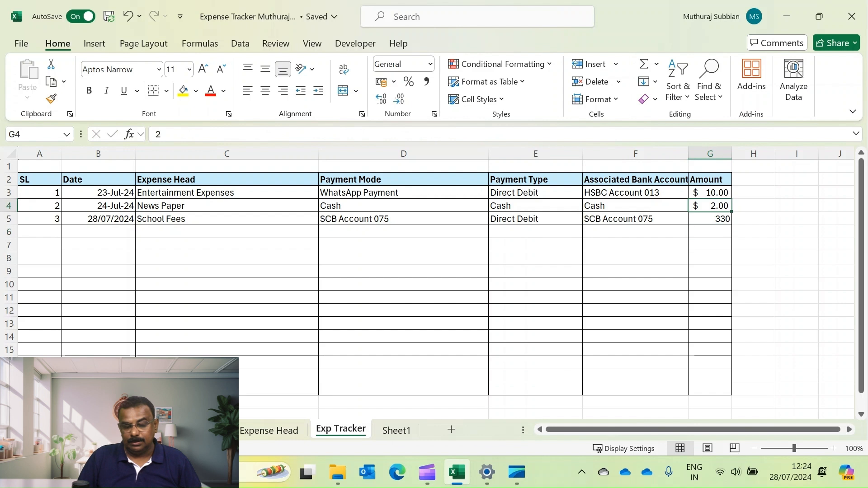
pyautogui.click(51, 99)
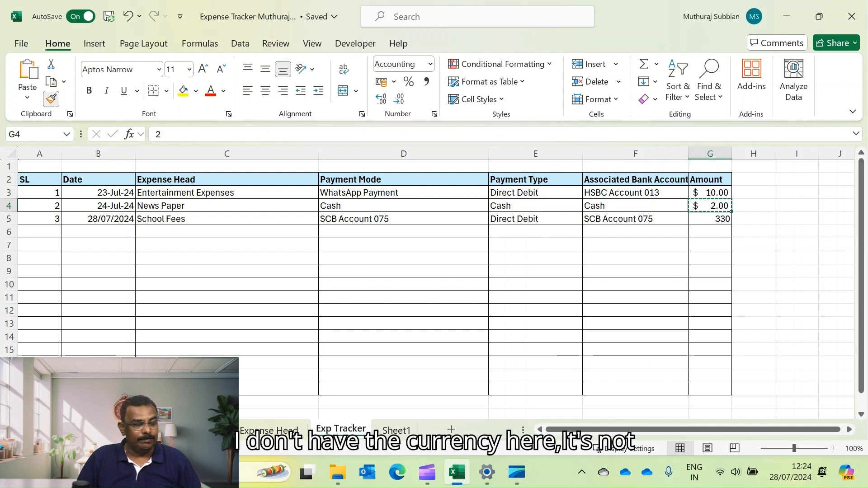
pyautogui.click(710, 219)
pyautogui.click(777, 239)
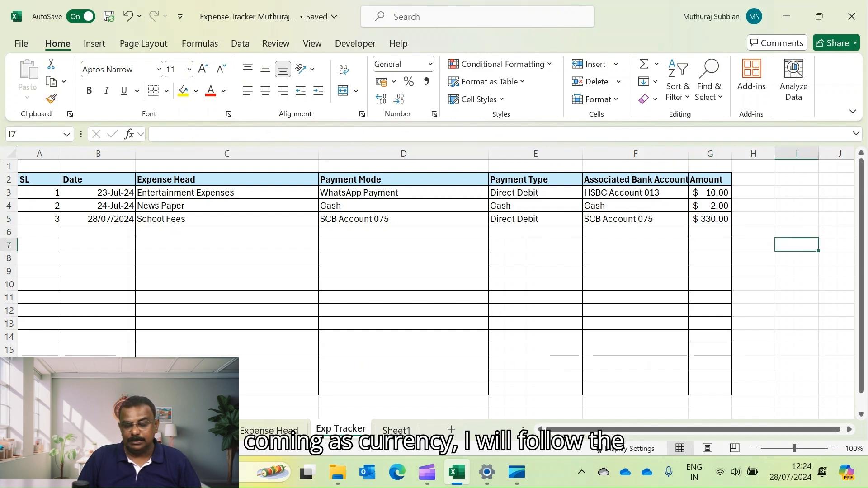
pyautogui.click(403, 232)
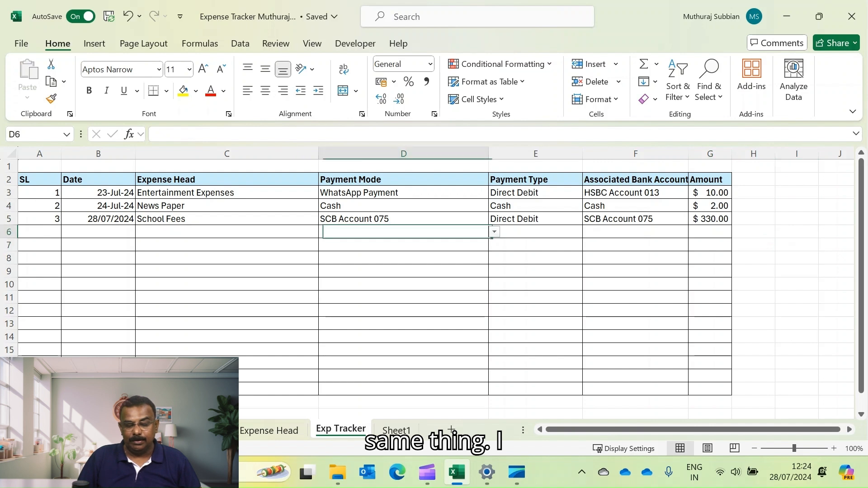